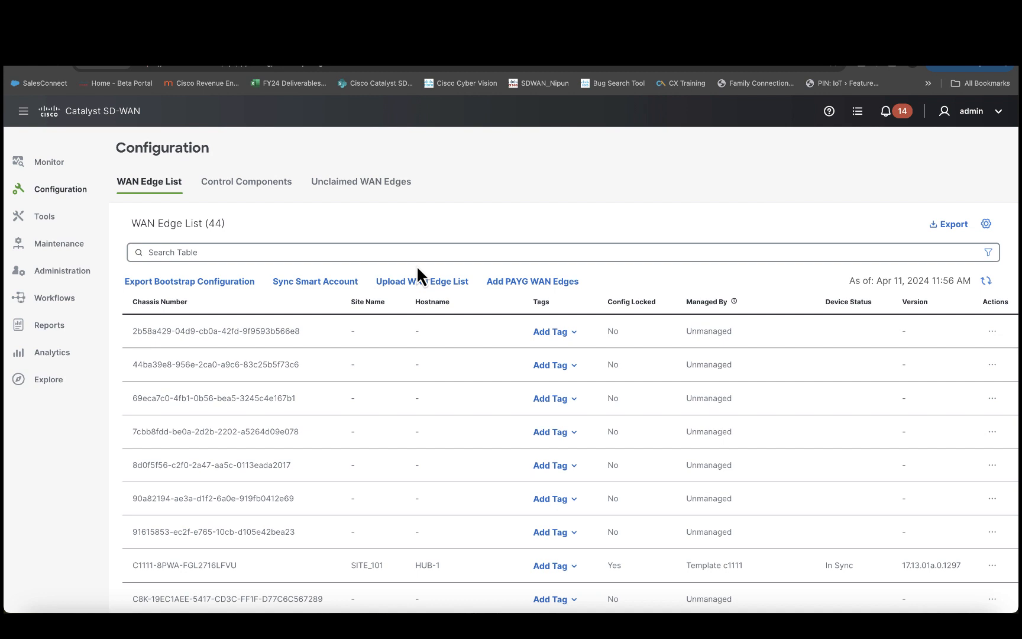
click(421, 283)
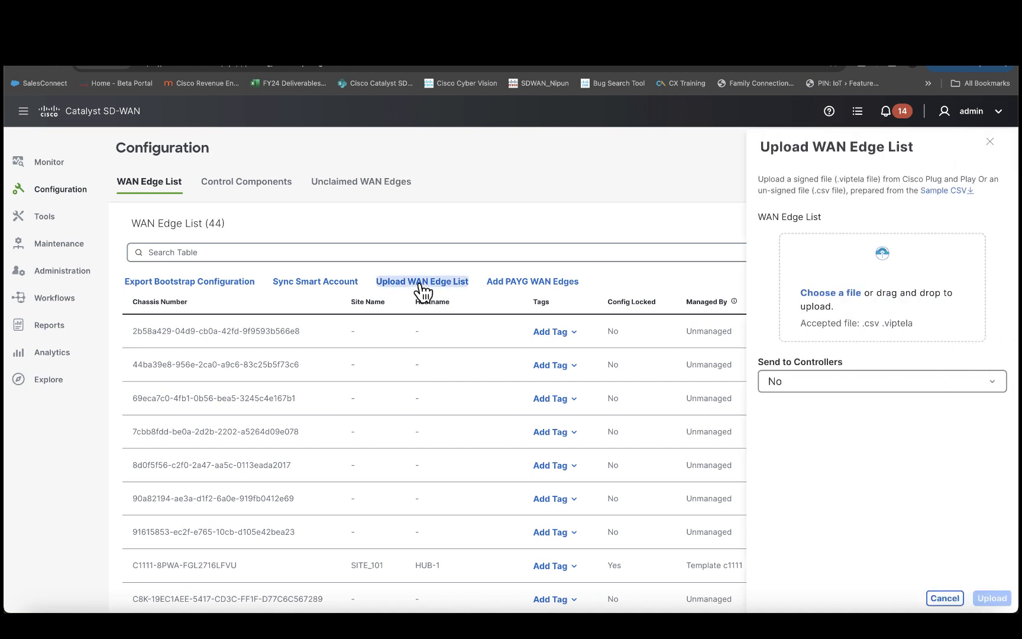
click(828, 300)
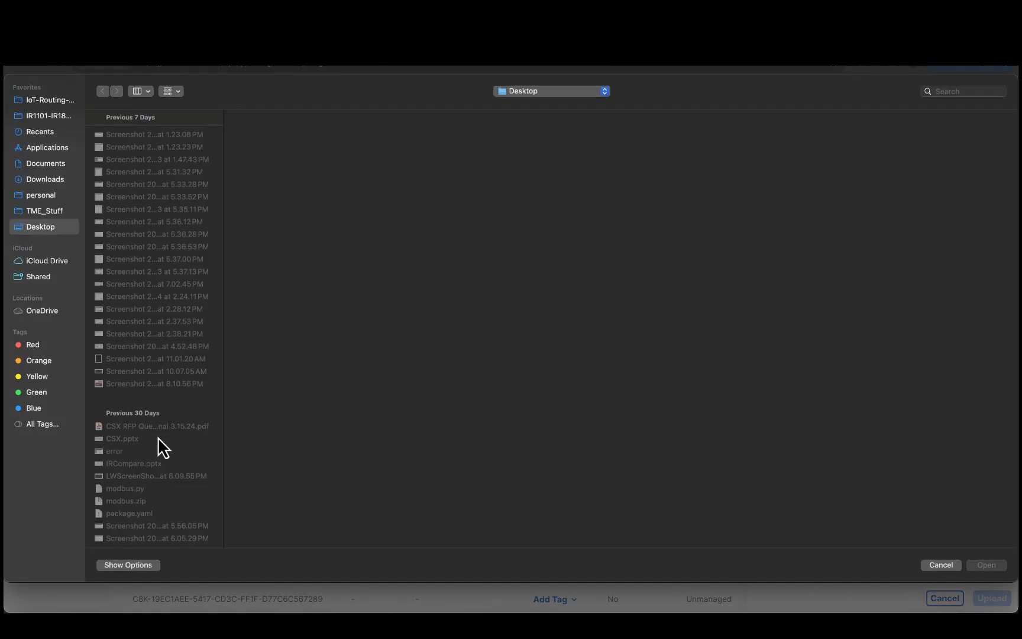
click(52, 178)
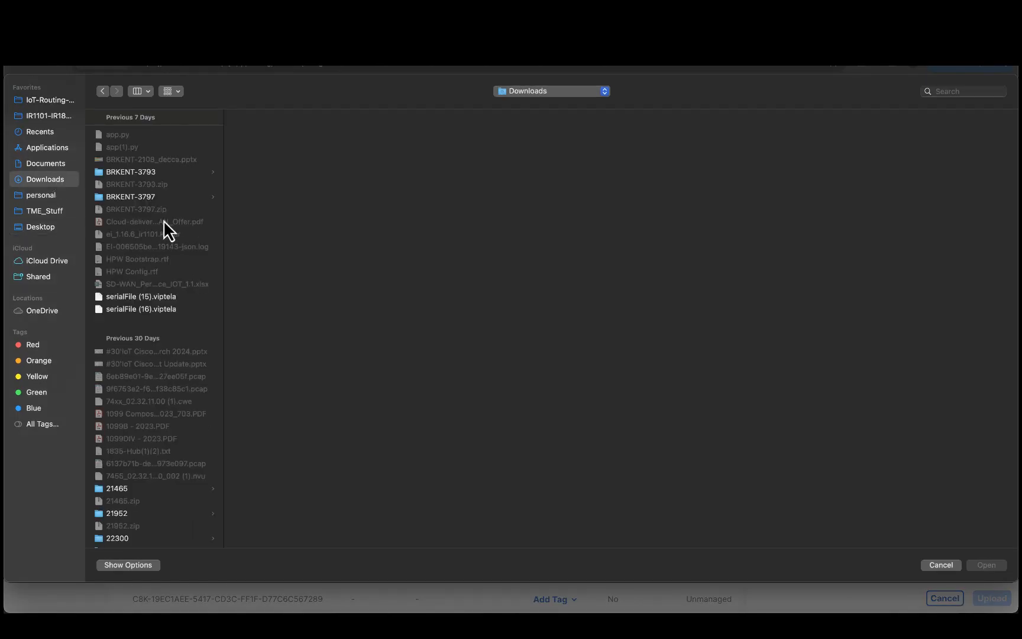
click(146, 426)
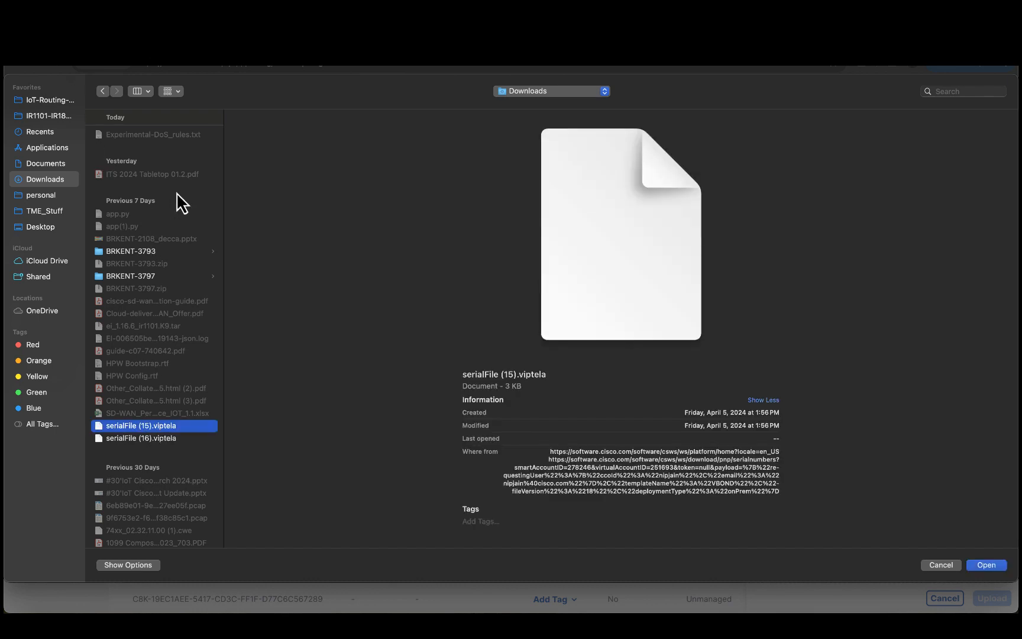
click(942, 565)
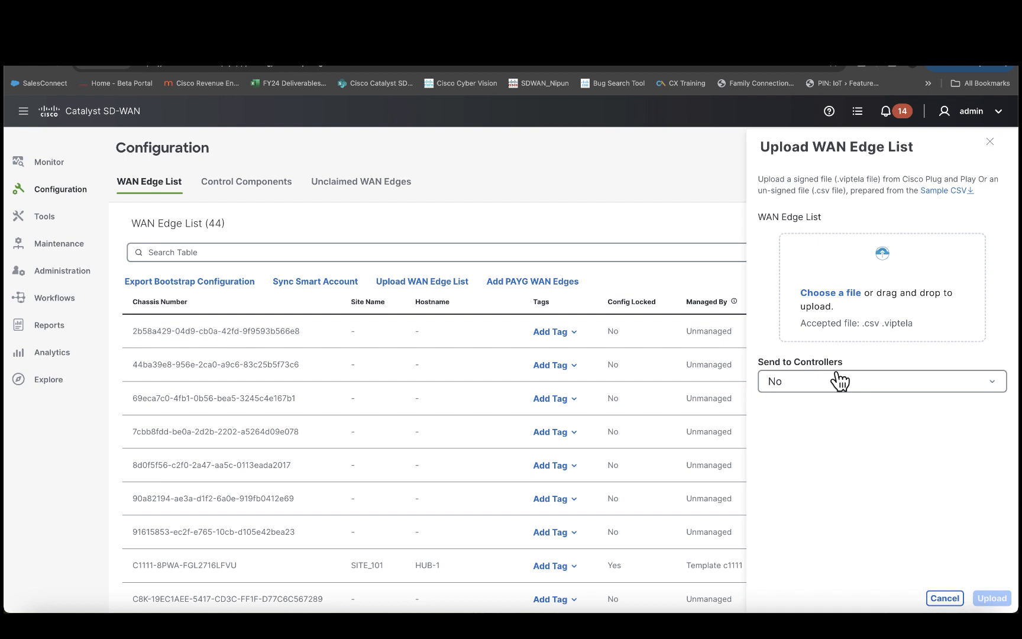
click(835, 383)
click(803, 427)
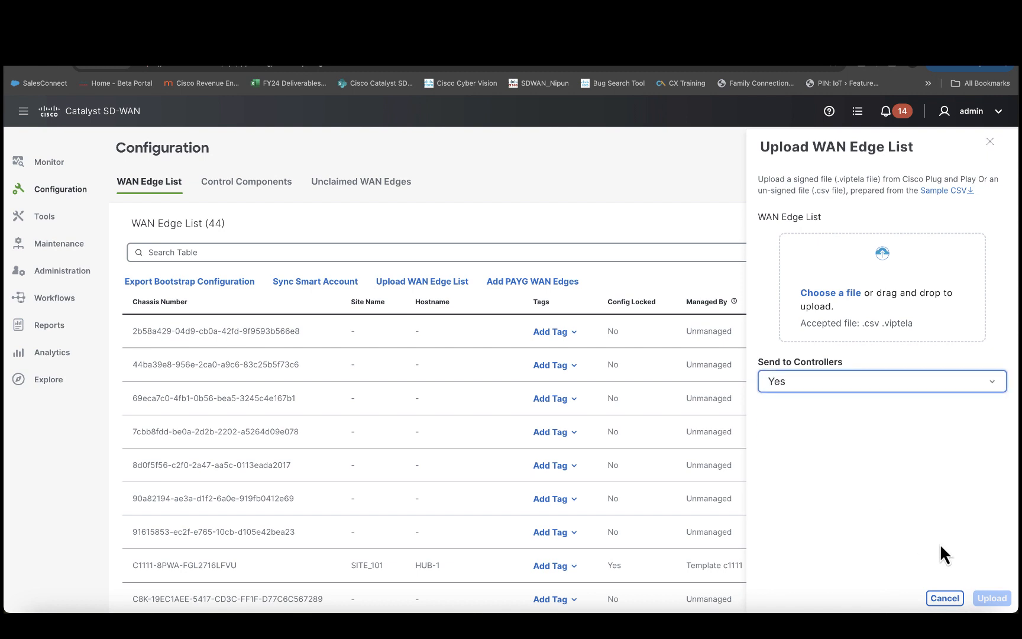
click(992, 143)
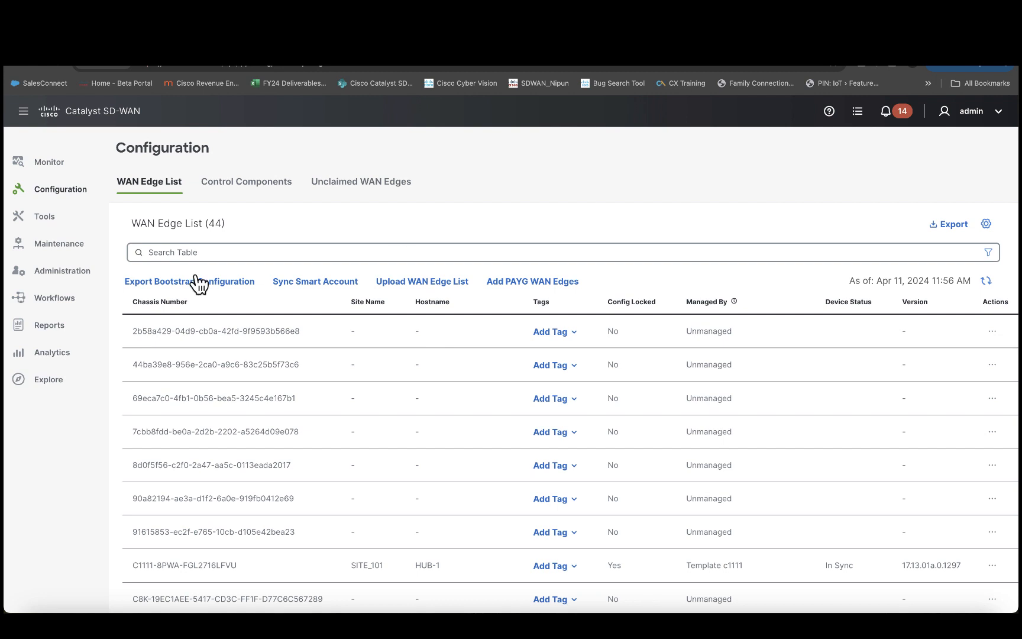
Step: Create a new SD-Routing configuration group named IRTestSD and open its Associate Devices workflow
mouse_move(71, 199)
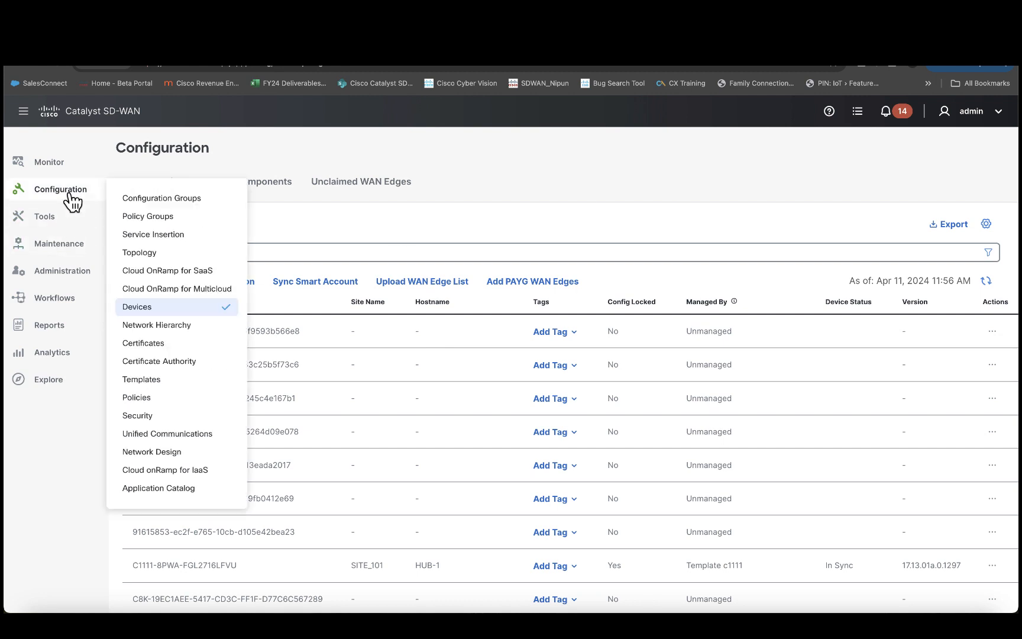
click(135, 201)
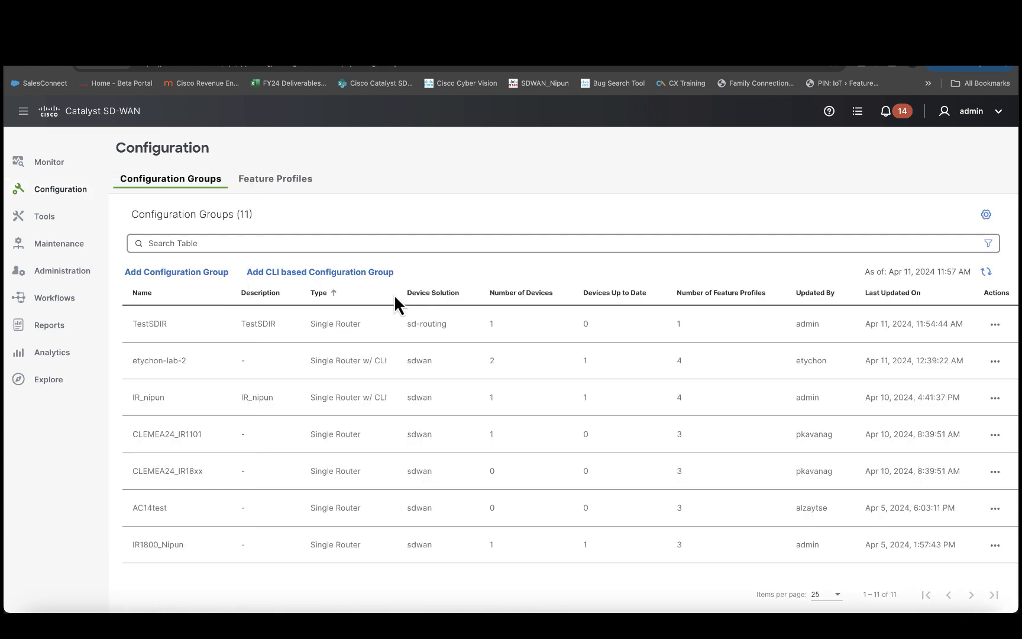
click(192, 277)
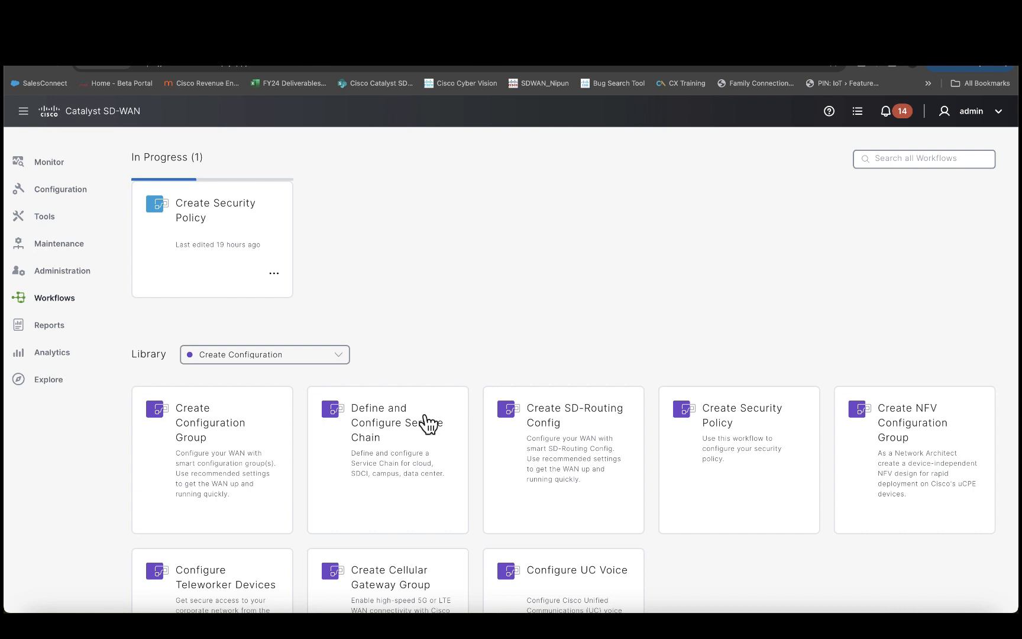
click(567, 451)
click(261, 264)
text(IRTestSD)
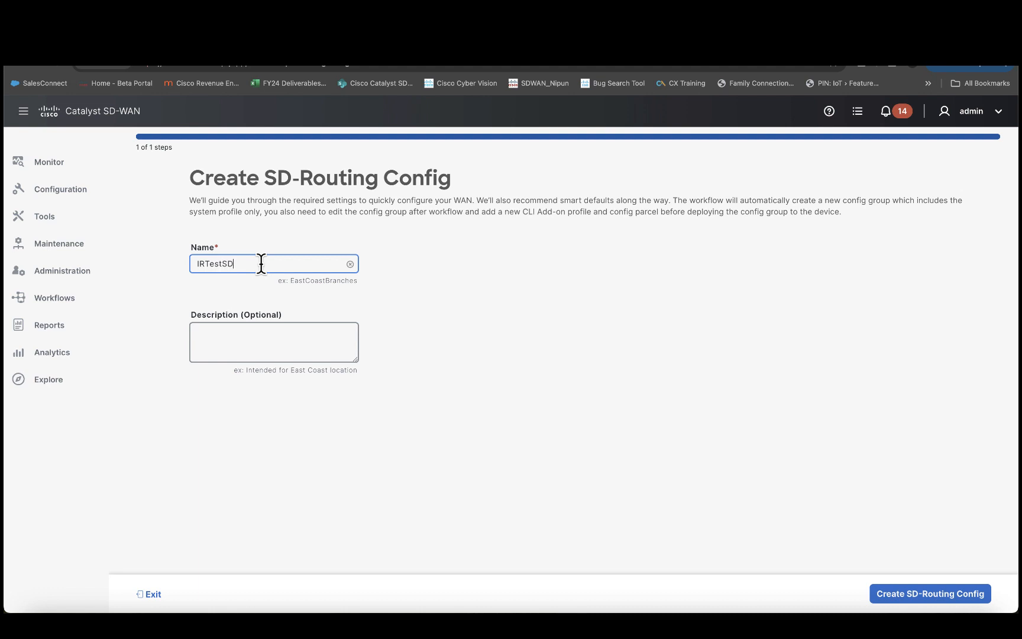
click(938, 597)
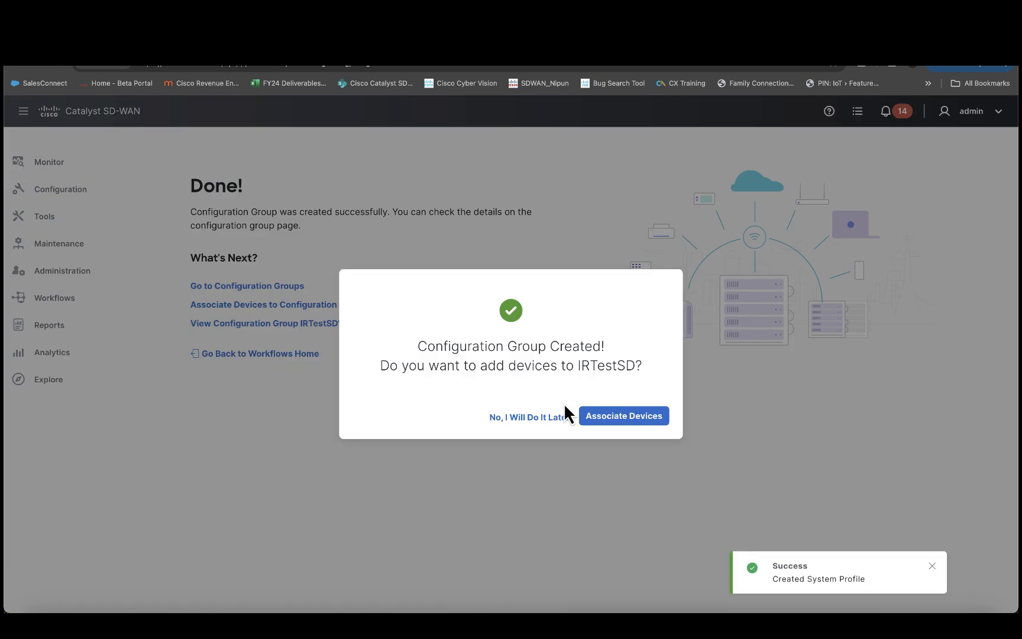
click(613, 417)
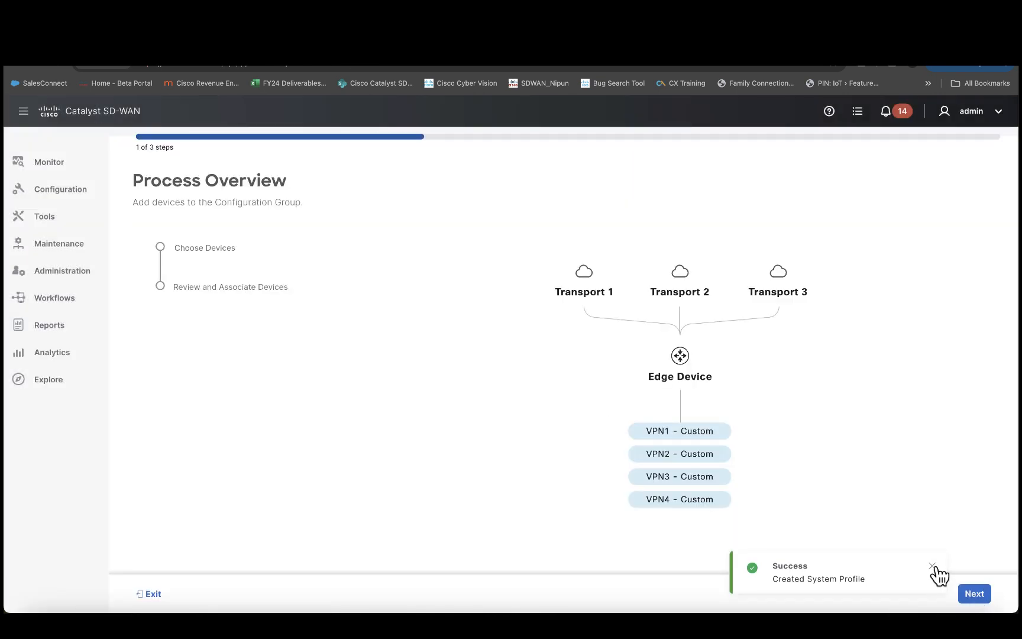
Step: Associate the SITE_561 router with IRTestSD and save the association
click(973, 592)
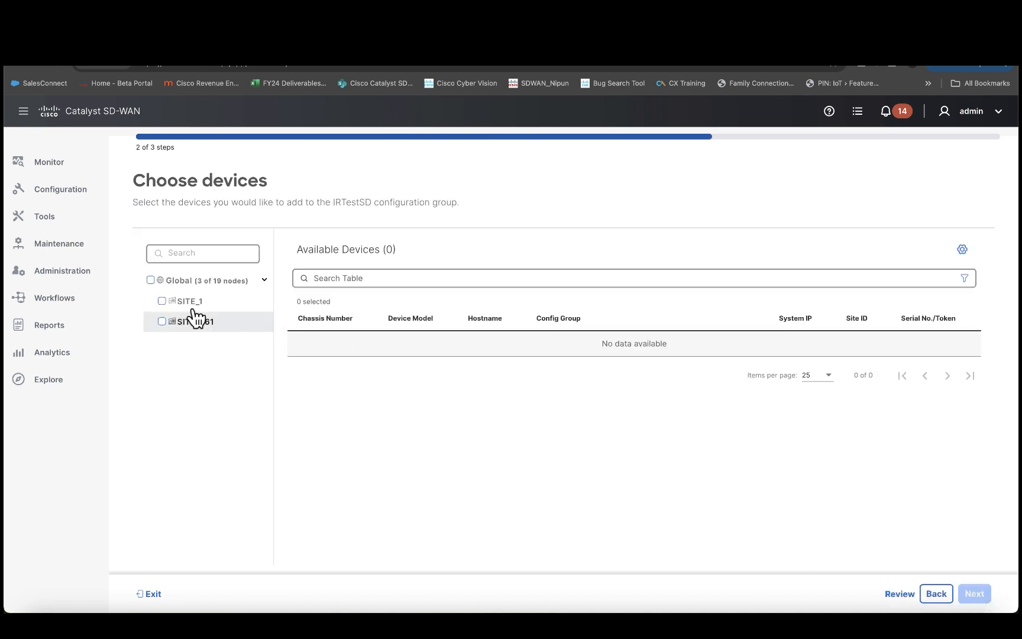
click(188, 321)
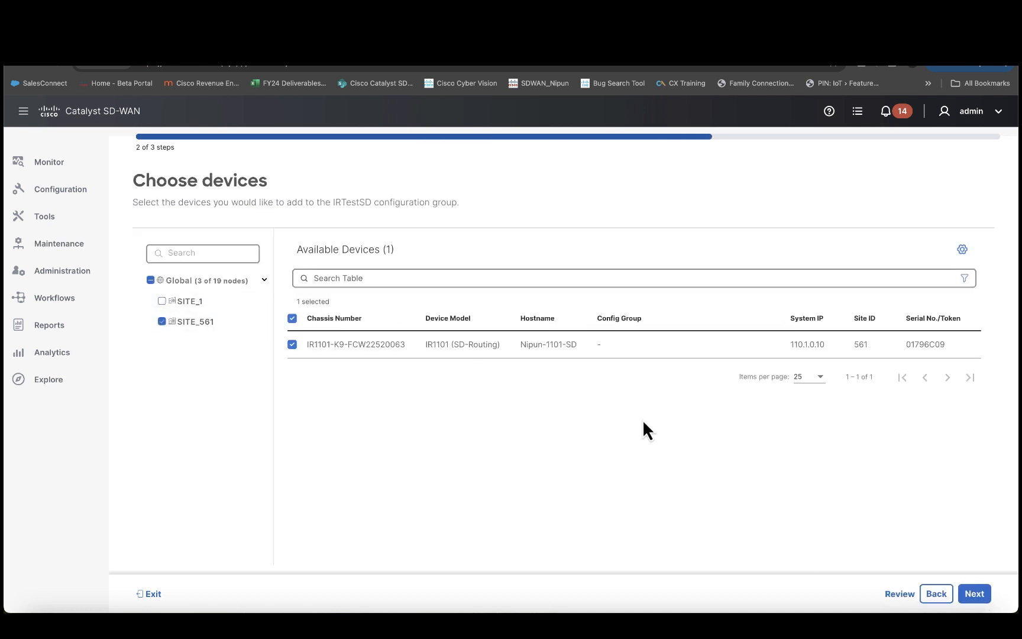
click(974, 593)
click(974, 593)
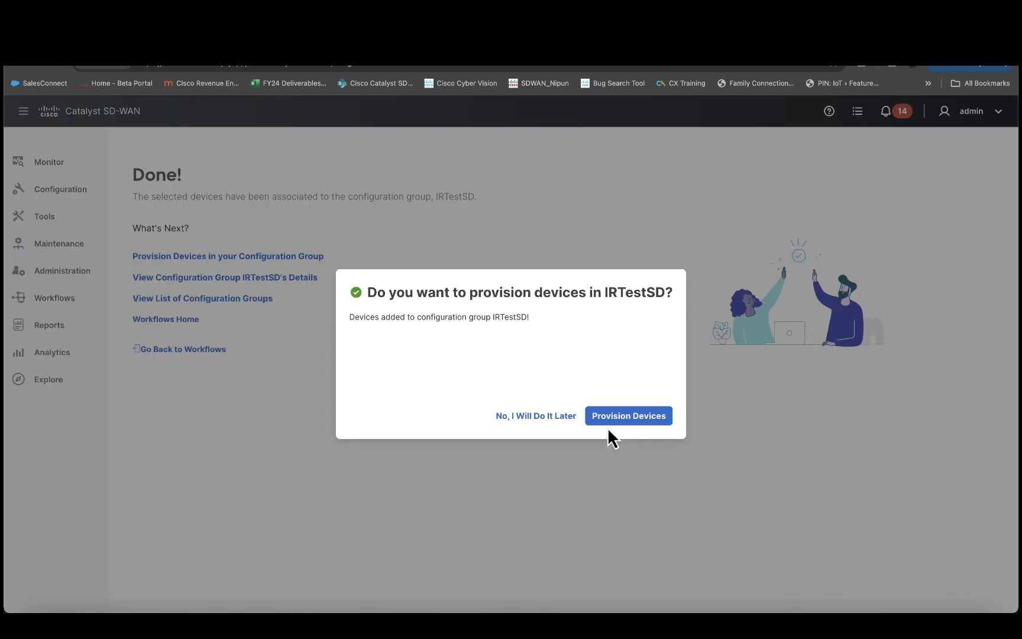
Step: Skip provisioning for now with 'No, I Will Do It Later' and return to Configuration Groups
triple_click(540, 422)
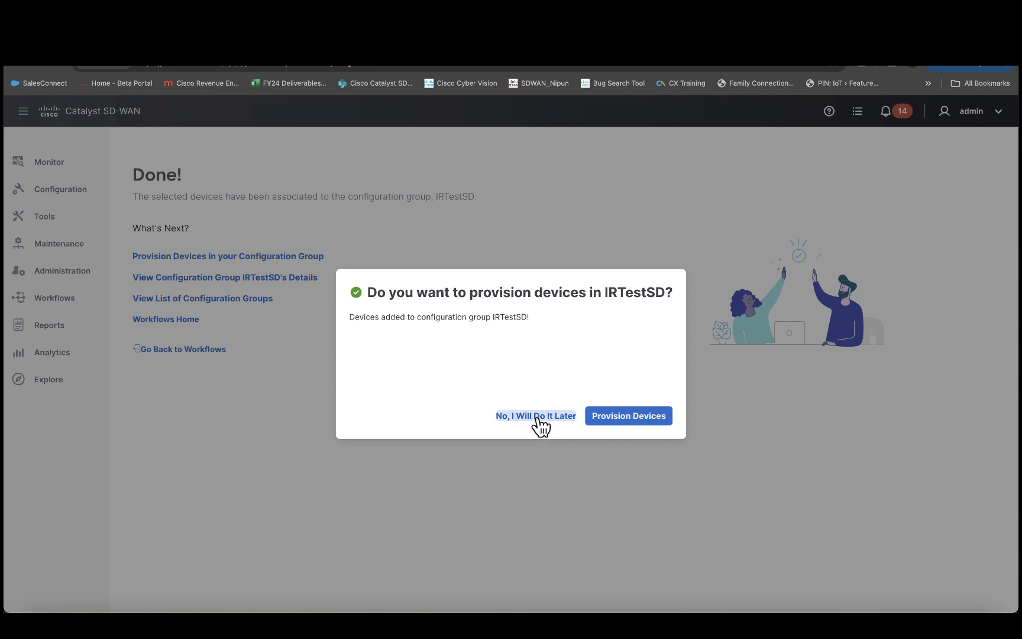
click(540, 422)
mouse_move(56, 192)
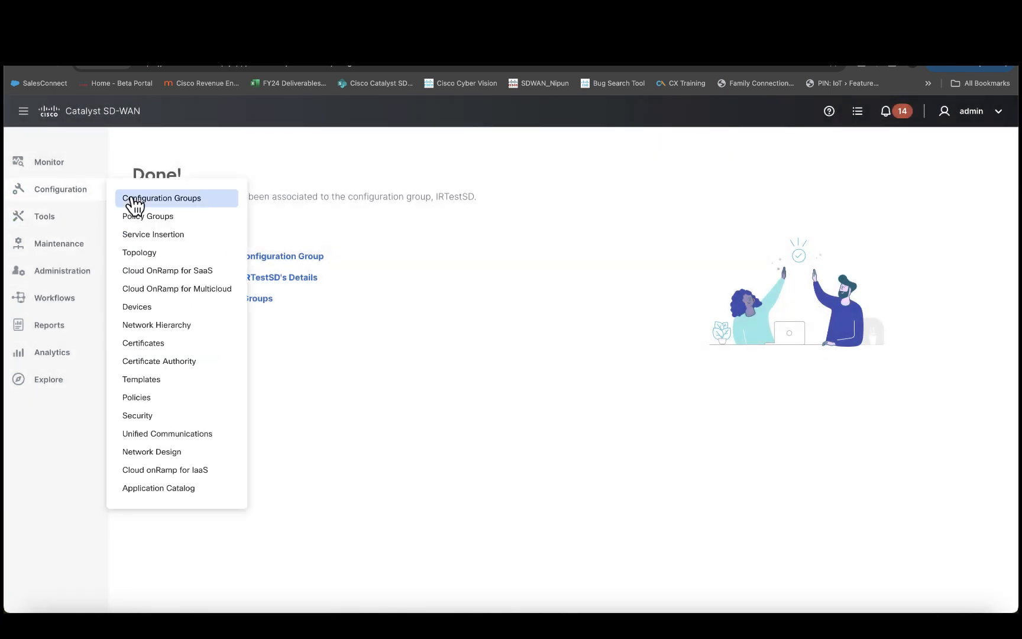
click(158, 201)
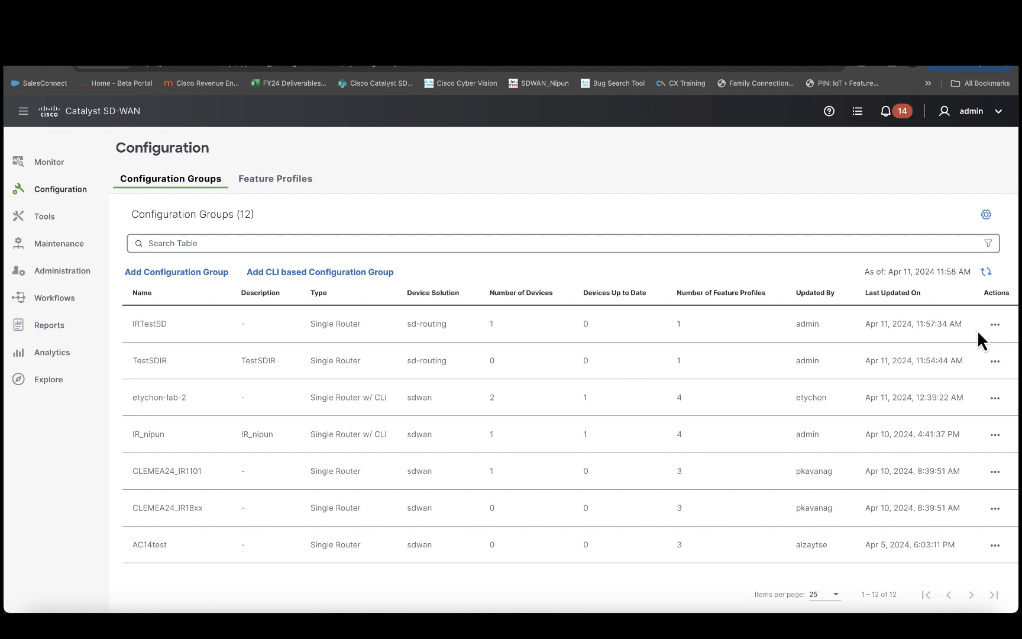
Step: Edit the IRTestSD group and start configuring its CLI Profile
click(996, 326)
click(977, 354)
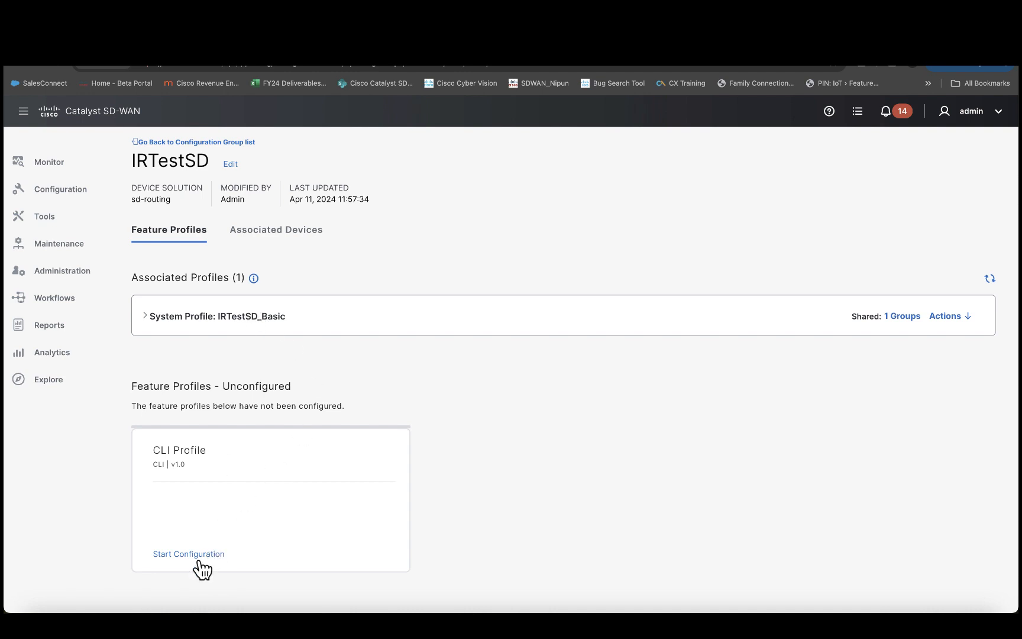
click(200, 559)
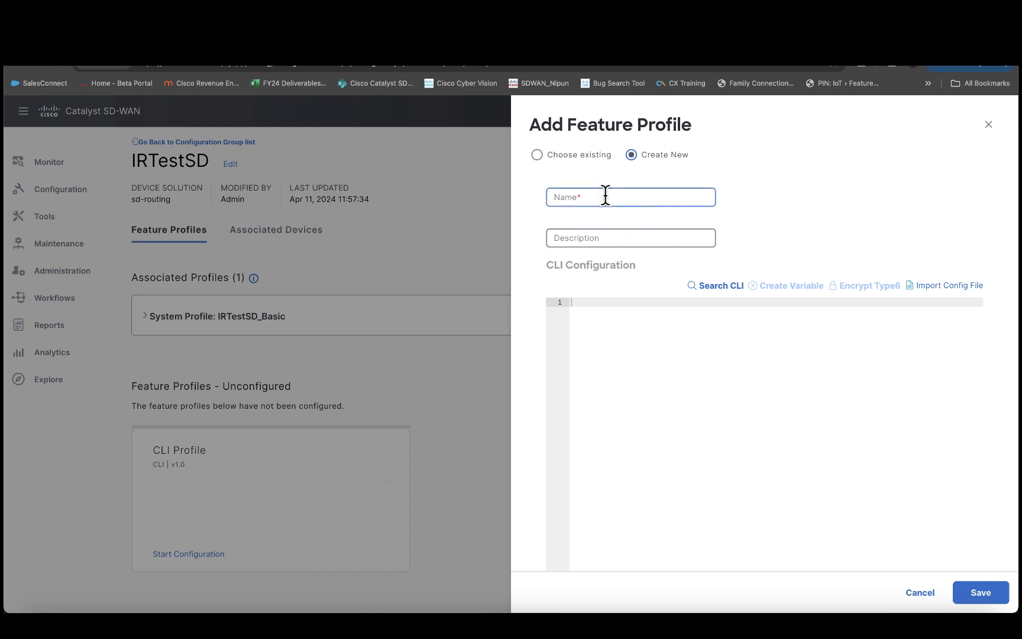
Step: Create a new CLI profile with name and description both set to TestSDIR
click(538, 155)
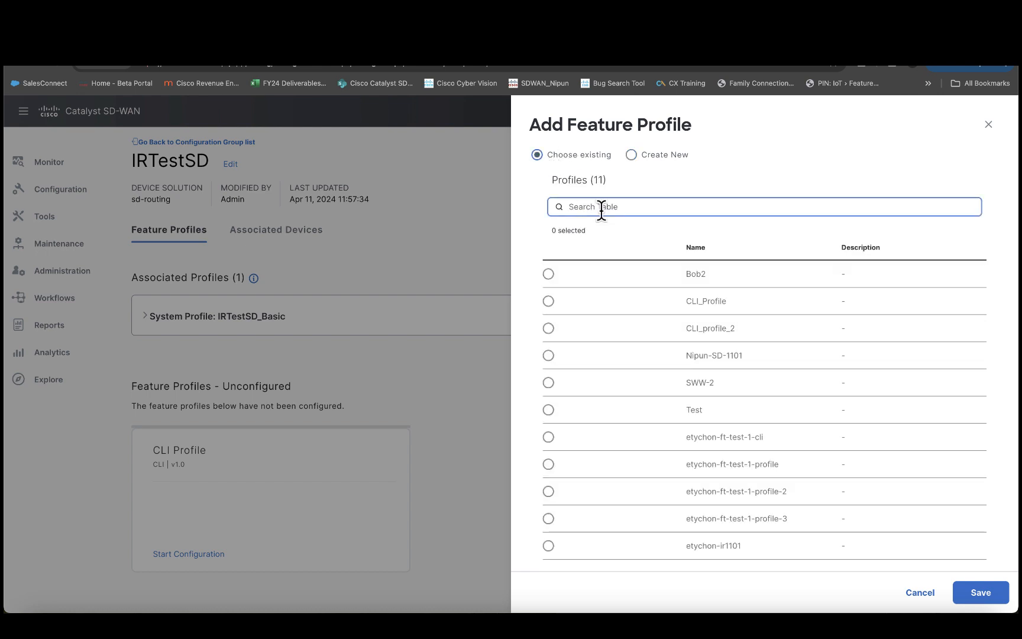
click(634, 157)
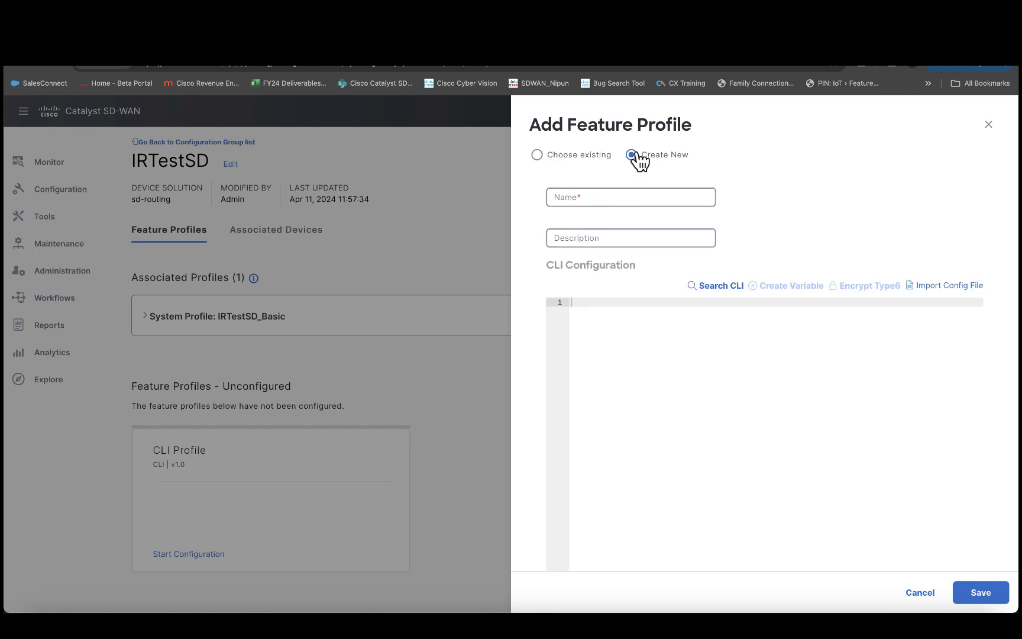
click(609, 199)
double_click(602, 200)
key(super+c)
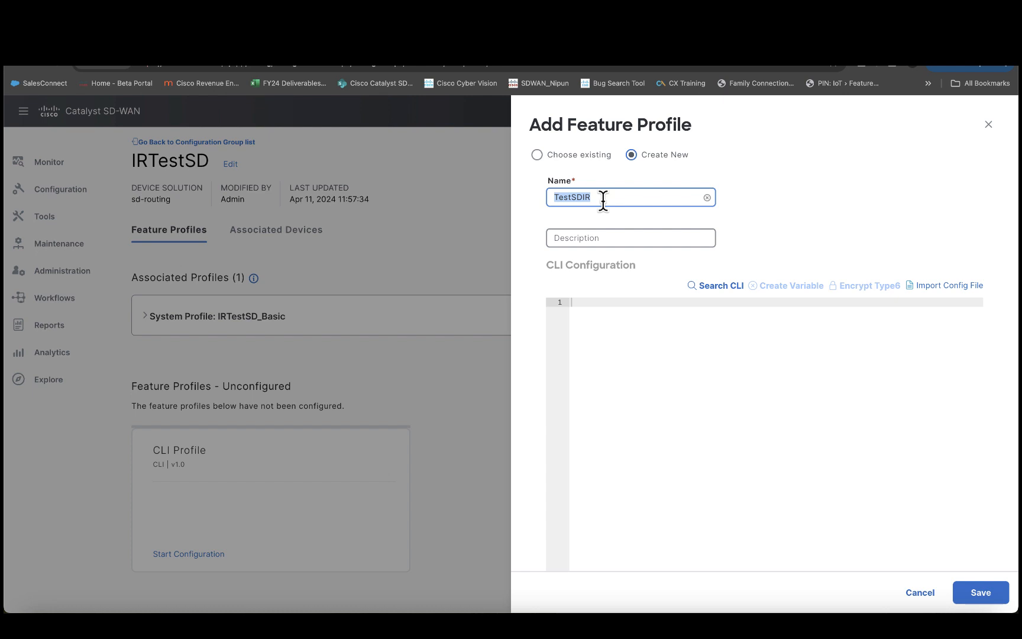
click(604, 241)
key(super+v)
click(619, 320)
Step: Copy the router configuration from the SDRouting TextEdit file into the CLI Configuration editor
mouse_move(238, 612)
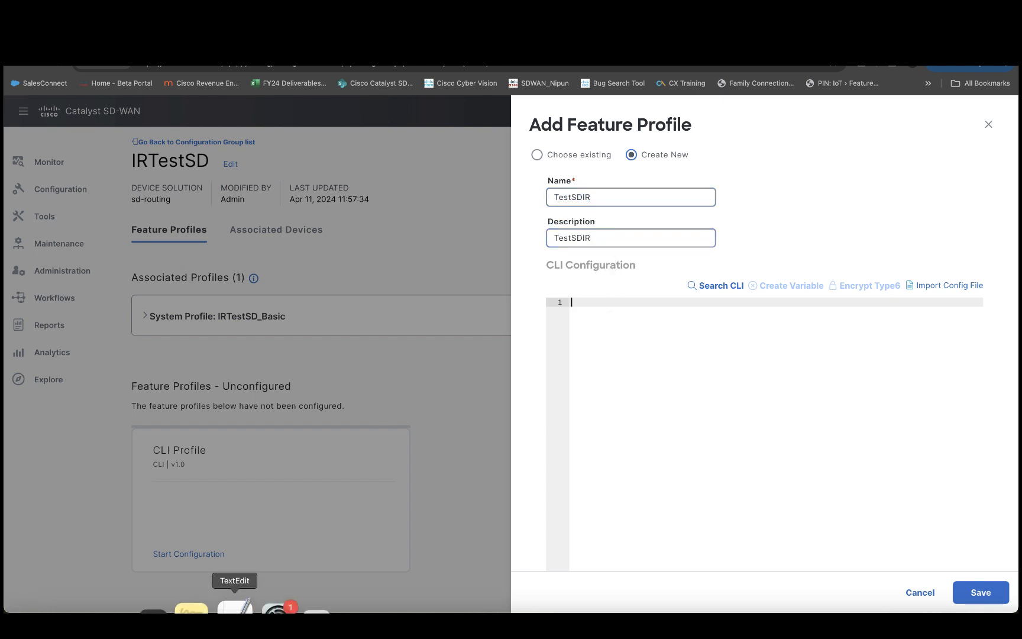
click(237, 610)
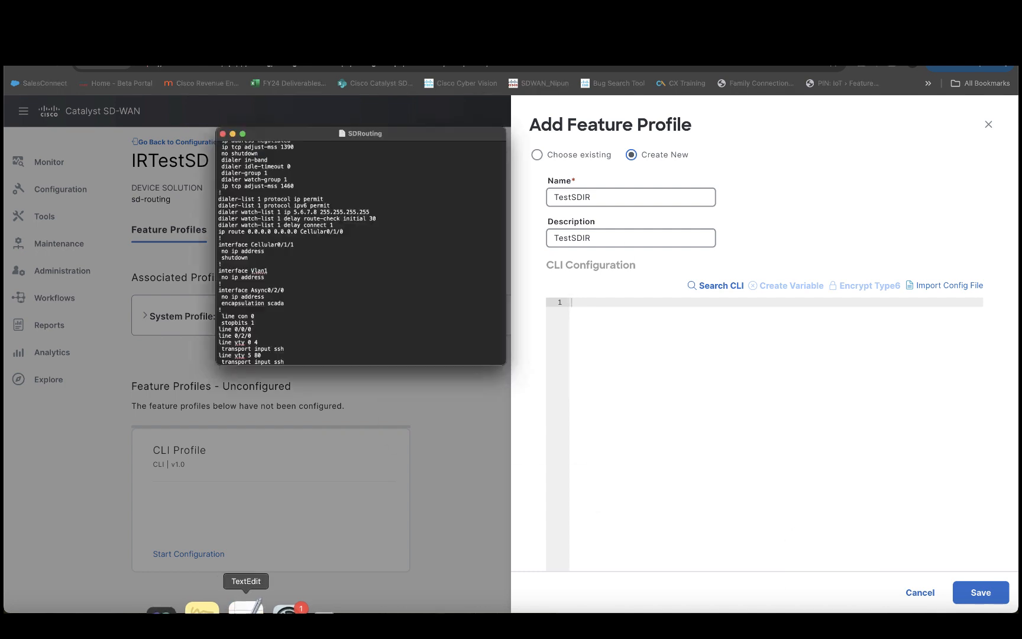
click(187, 197)
scroll(187, 197, up, 5)
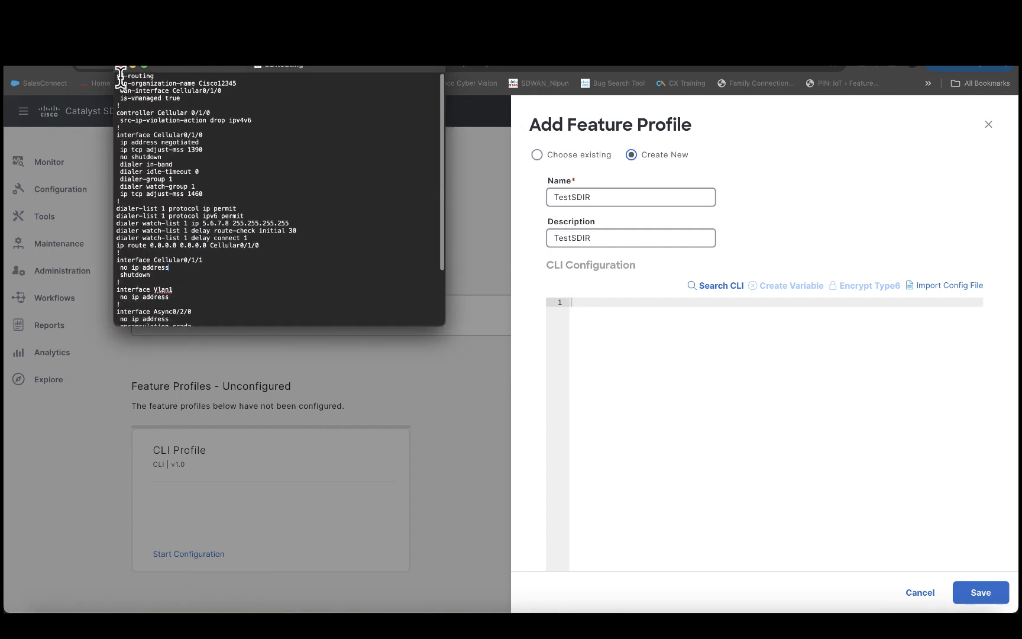
drag(116, 76, 136, 393)
key(super+c)
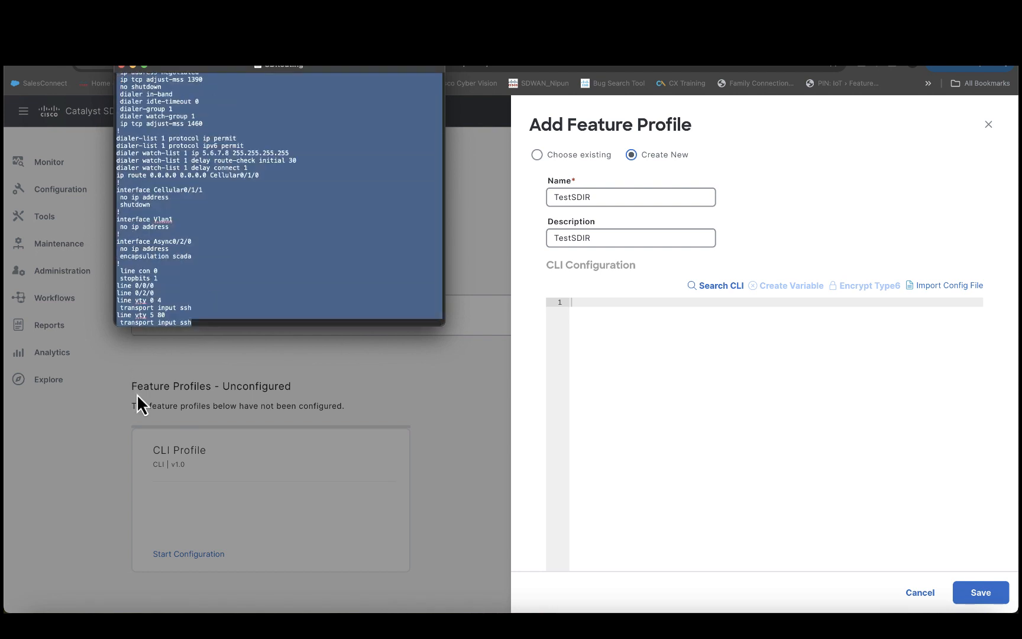
click(684, 331)
key(super+v)
Step: Check the pasted sd-routing, wan-interface Cellular0/1/0 and dialer settings, then save the TestSDIR profile
scroll(701, 355, up, 5)
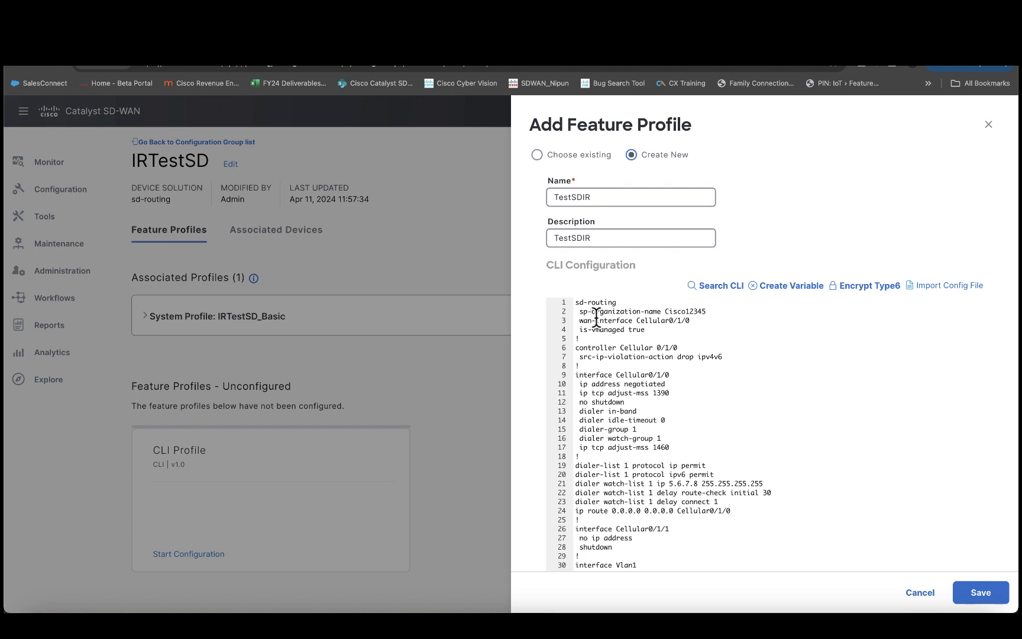
click(585, 303)
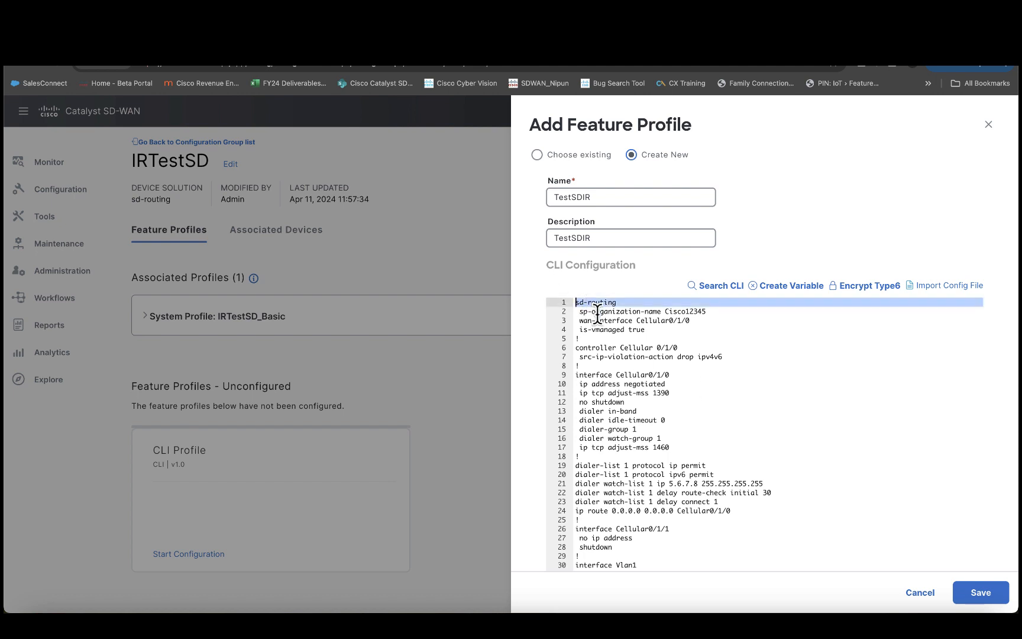
double_click(608, 330)
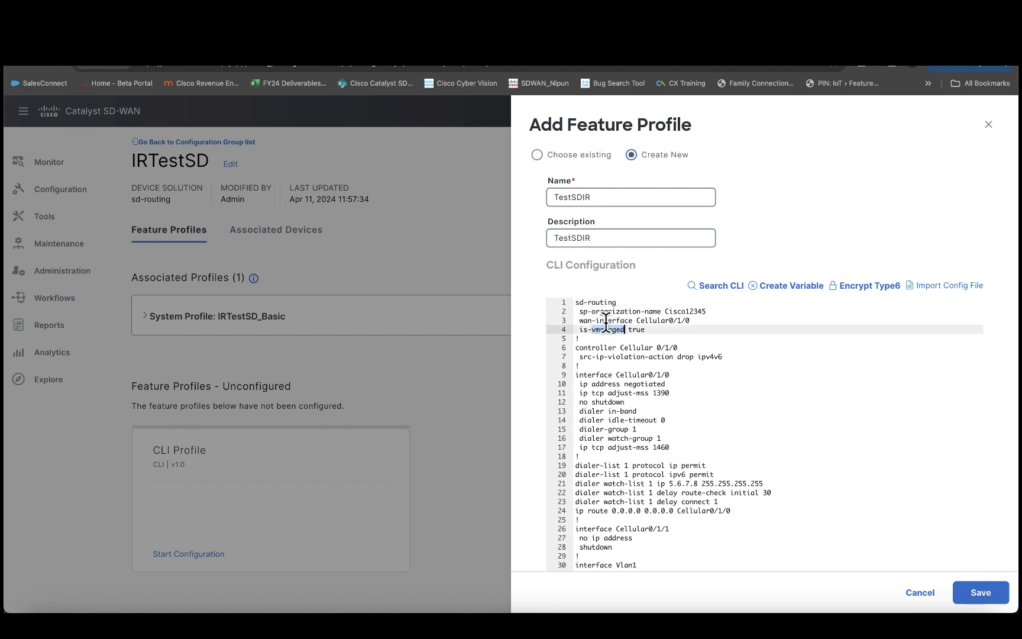
triple_click(606, 321)
key(super+a)
click(605, 322)
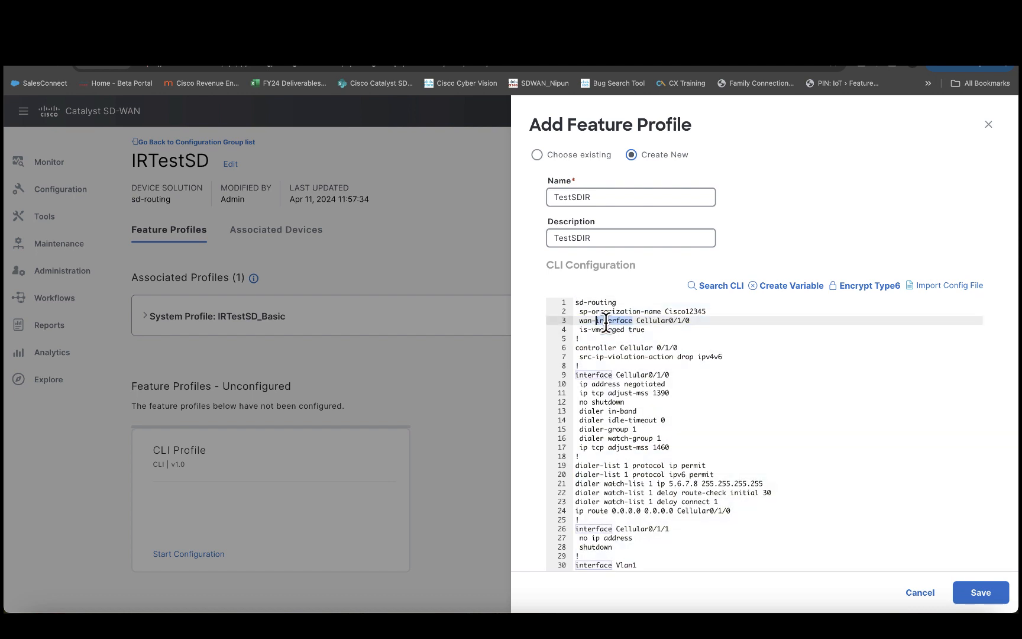
mouse_move(577, 321)
mouse_down()
mouse_move(699, 322)
mouse_move(580, 330)
mouse_up()
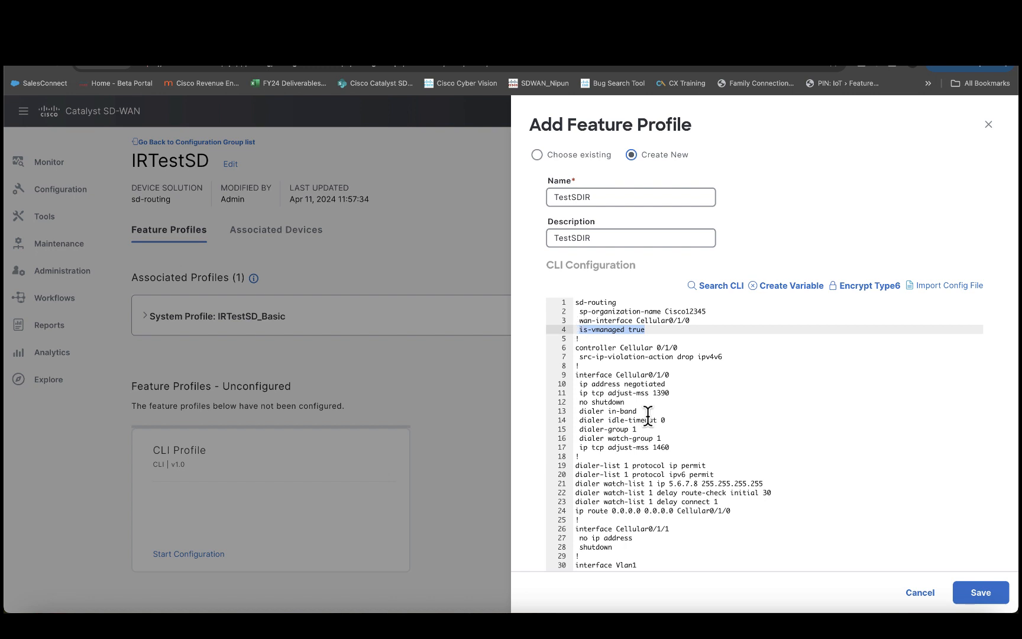
scroll(651, 417, down, 2)
drag(576, 350, 742, 496)
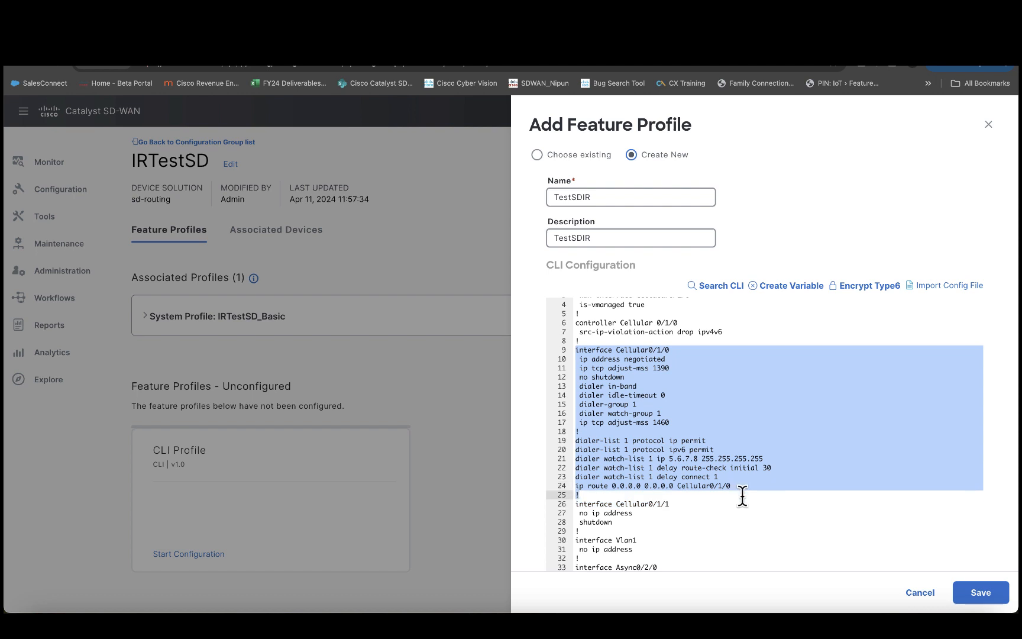
click(1000, 593)
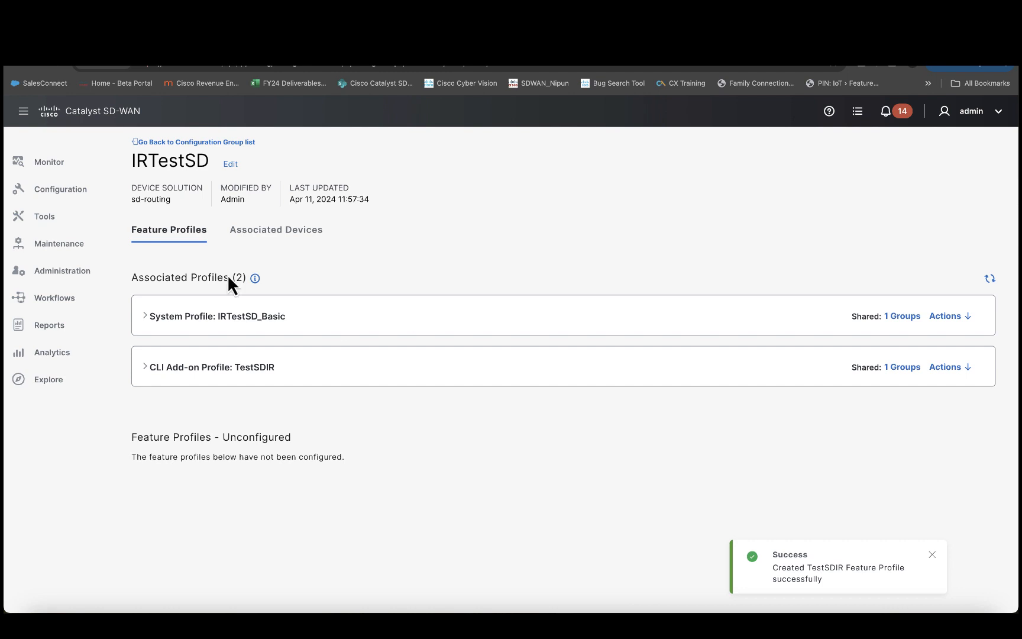
click(274, 238)
Step: Start deploying IRTestSD to the SITE_561 router and review its System IP, Host Name and Site Id
click(173, 330)
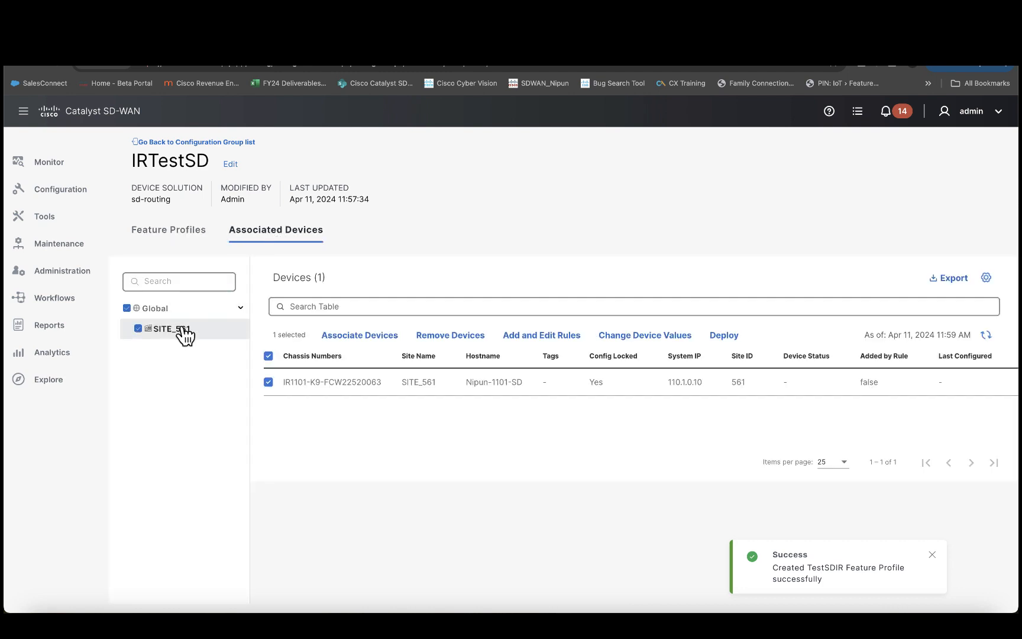
click(723, 336)
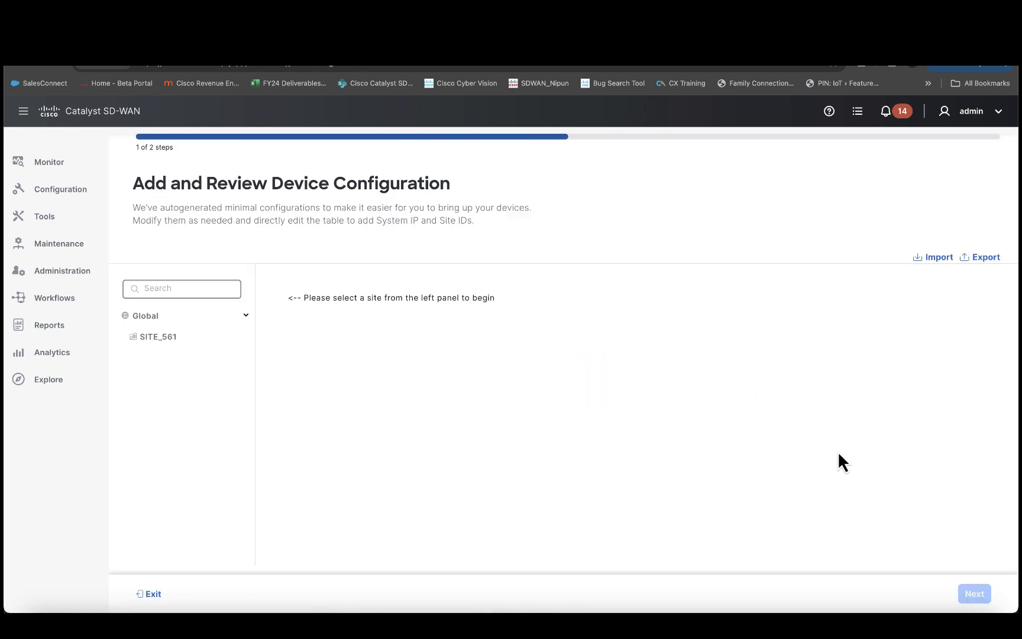
click(183, 337)
click(358, 346)
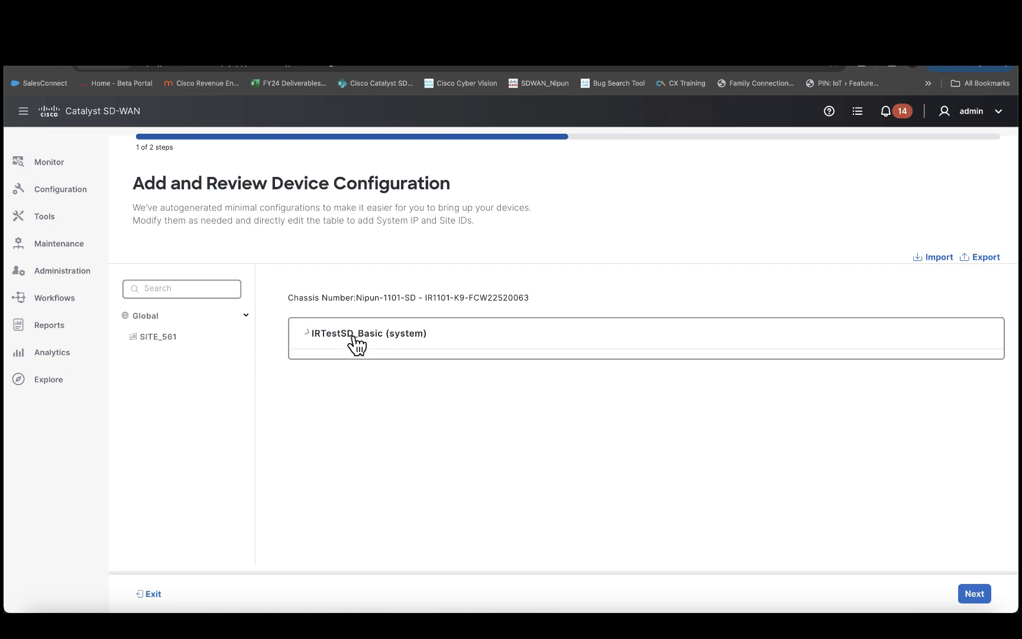
click(383, 413)
click(635, 413)
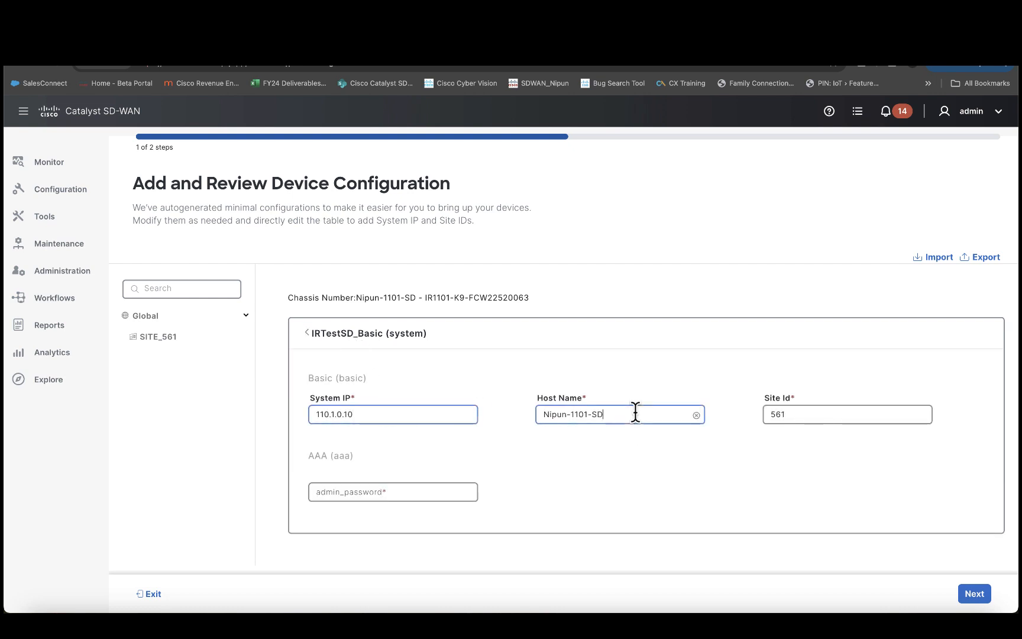
click(808, 415)
Step: Enter the admin password, advance to the deployment summary, and preview the CLI
click(397, 493)
text(••)
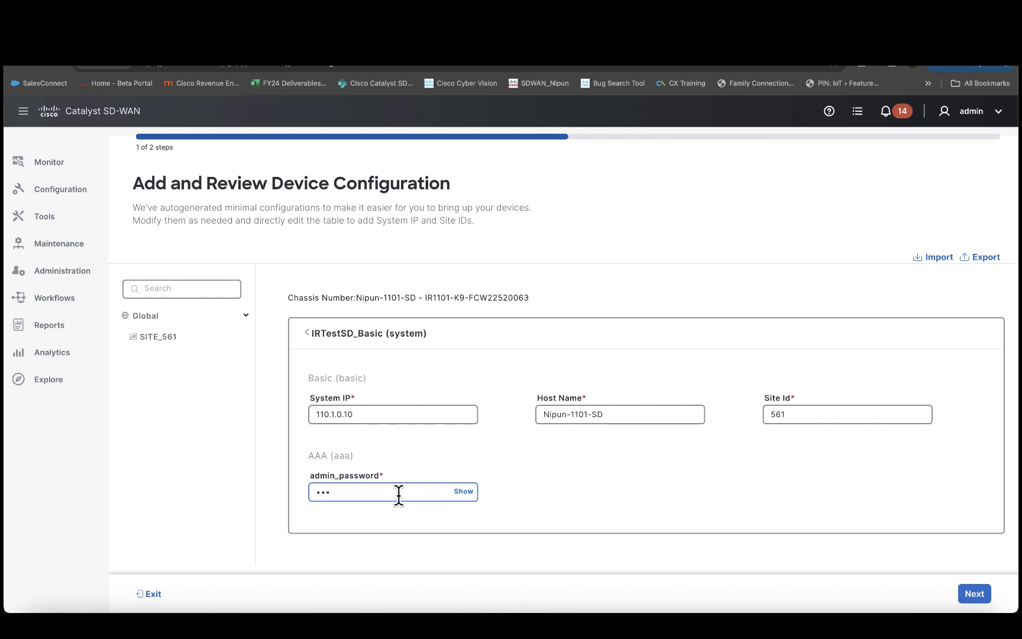
text(••••)
click(973, 594)
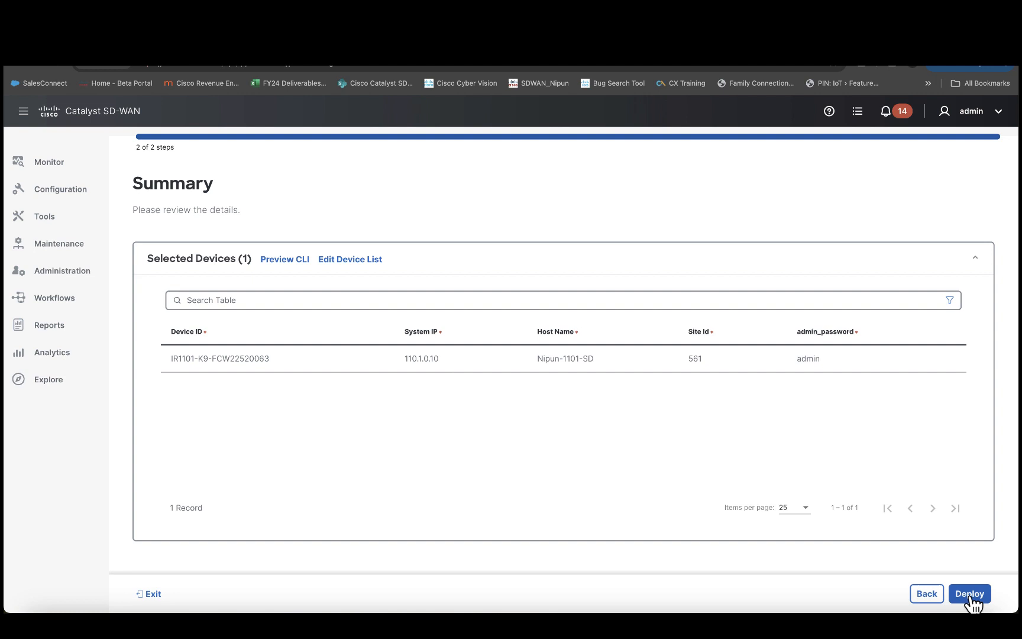
click(271, 263)
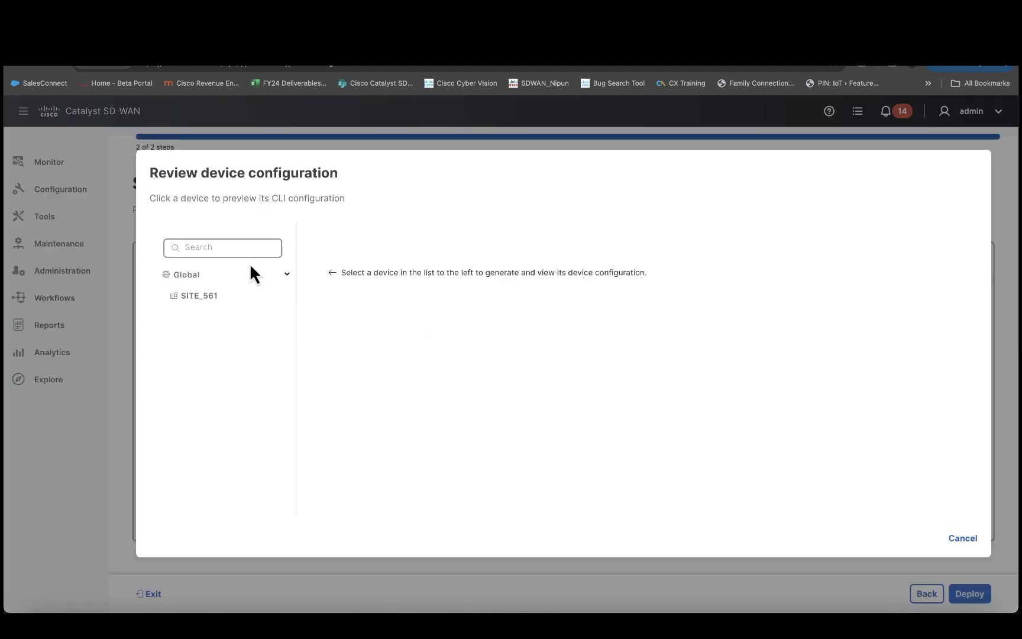
Step: Scroll through the SITE_561 configuration diff with its added canbus and ignition lines, then cancel
click(208, 298)
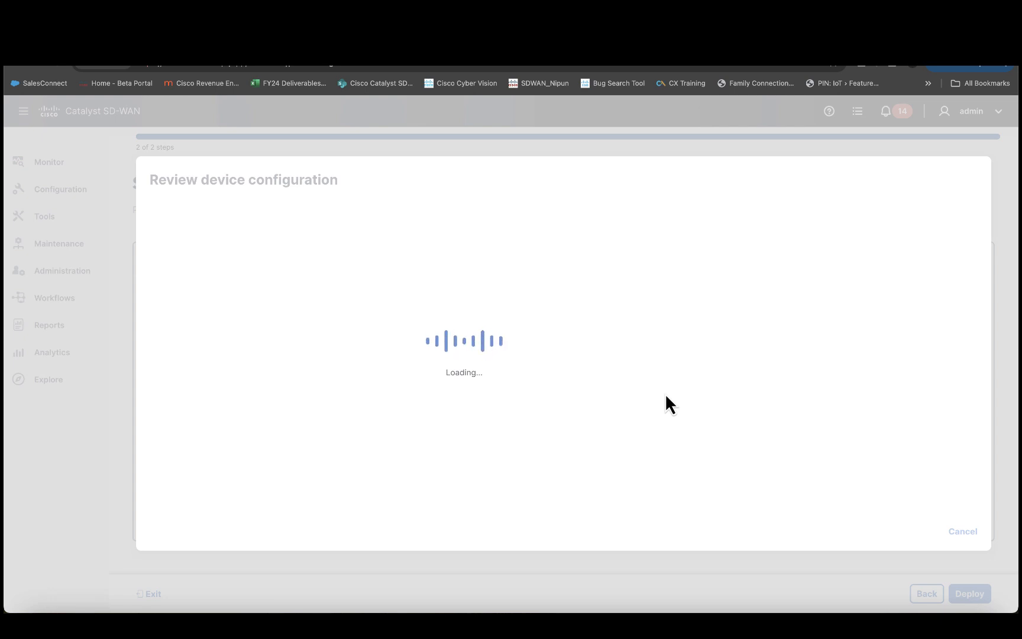
scroll(666, 399, down, 5)
scroll(666, 397, down, 10)
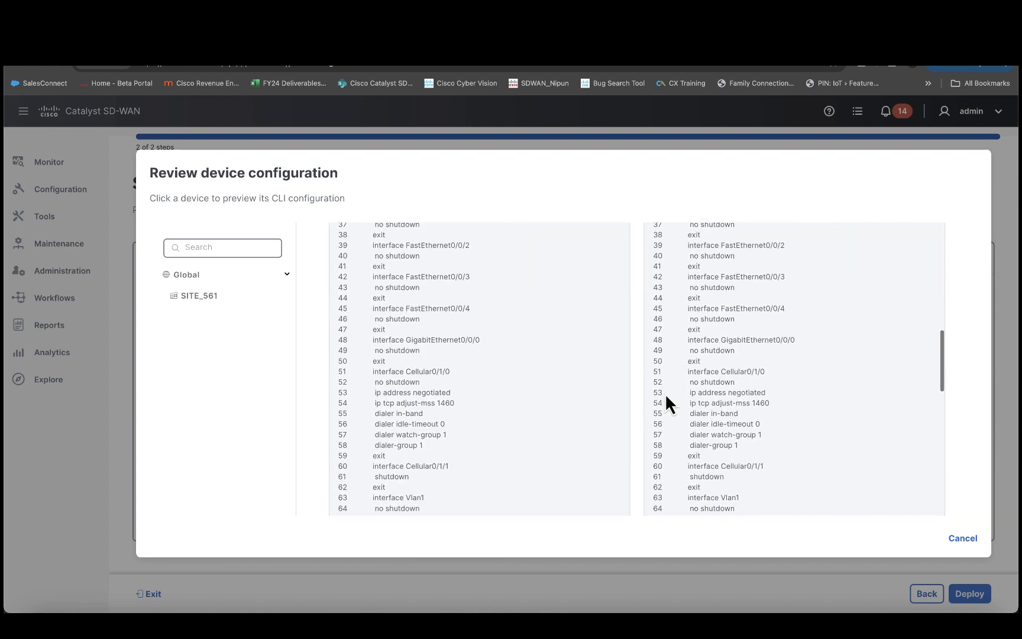
scroll(666, 393, down, 8)
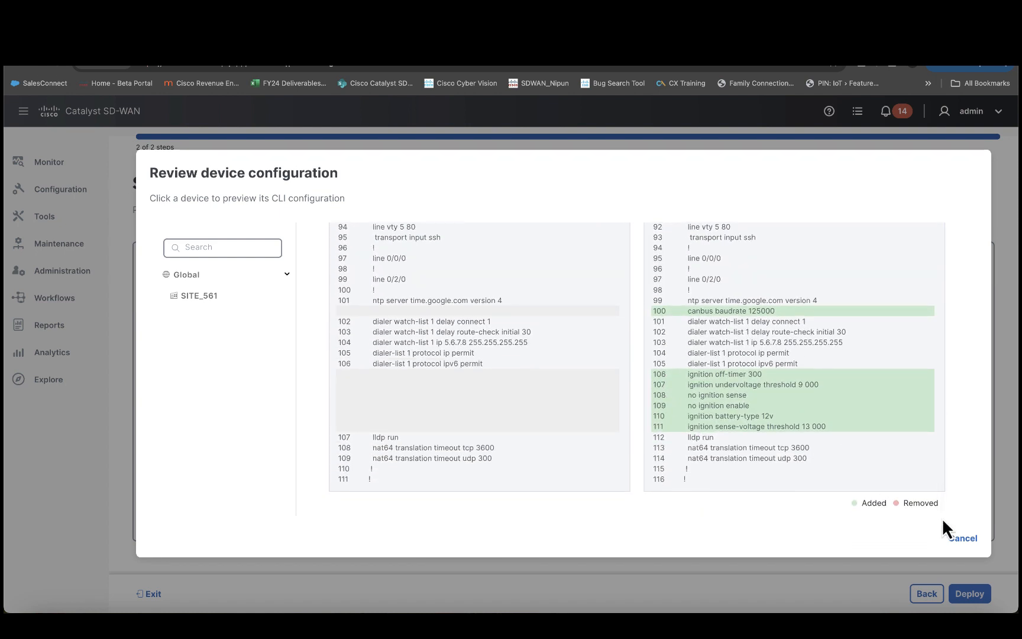
click(964, 538)
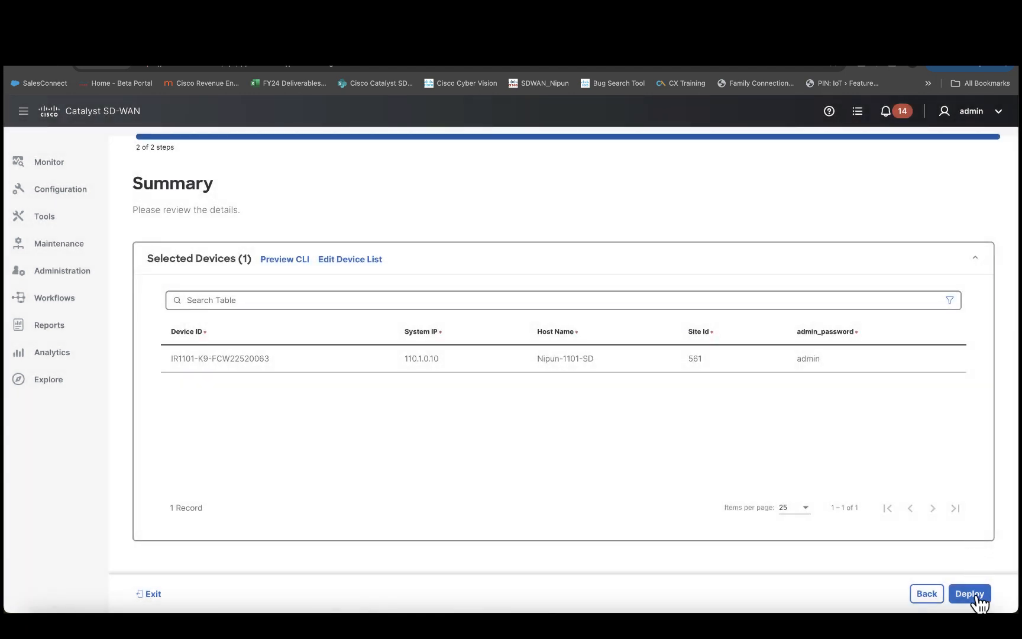
Step: Deploy IRTestSD to the IR1101 router and refresh the deployment status table to follow progress
click(971, 594)
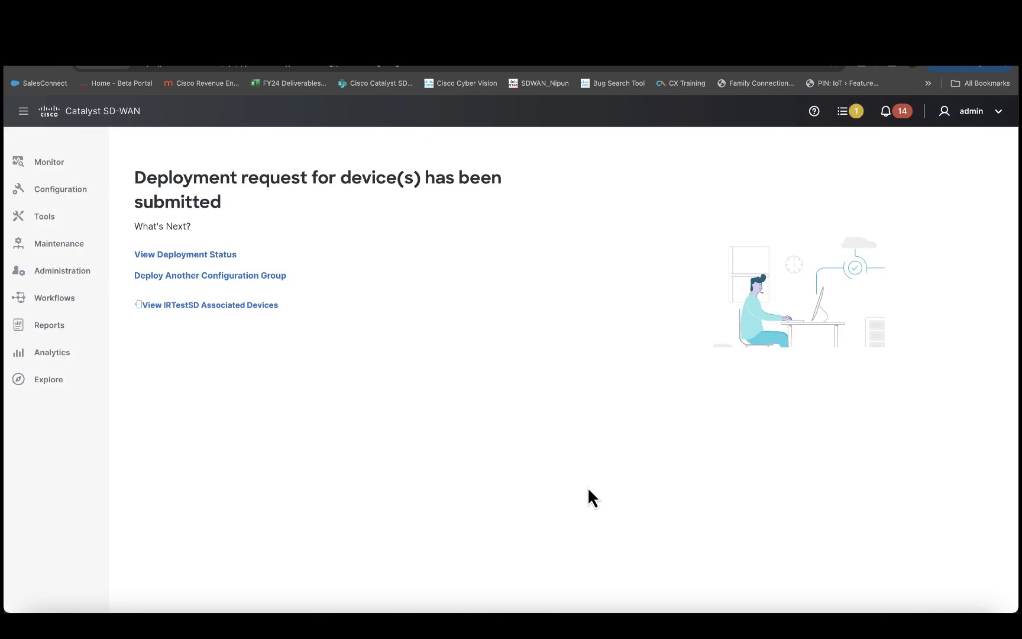
click(187, 255)
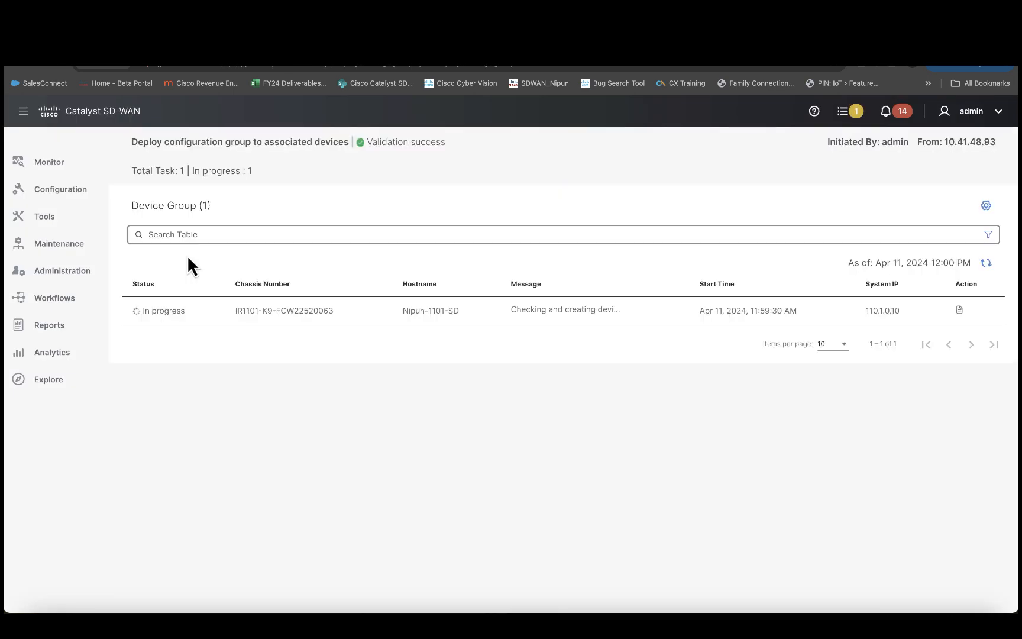
click(985, 264)
click(986, 264)
click(985, 264)
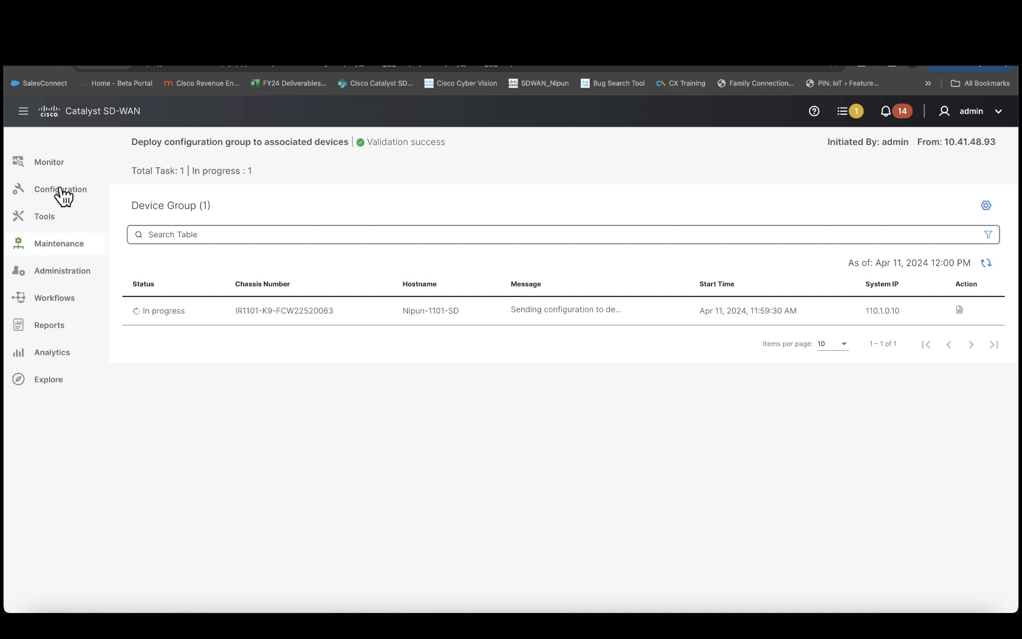
mouse_move(56, 163)
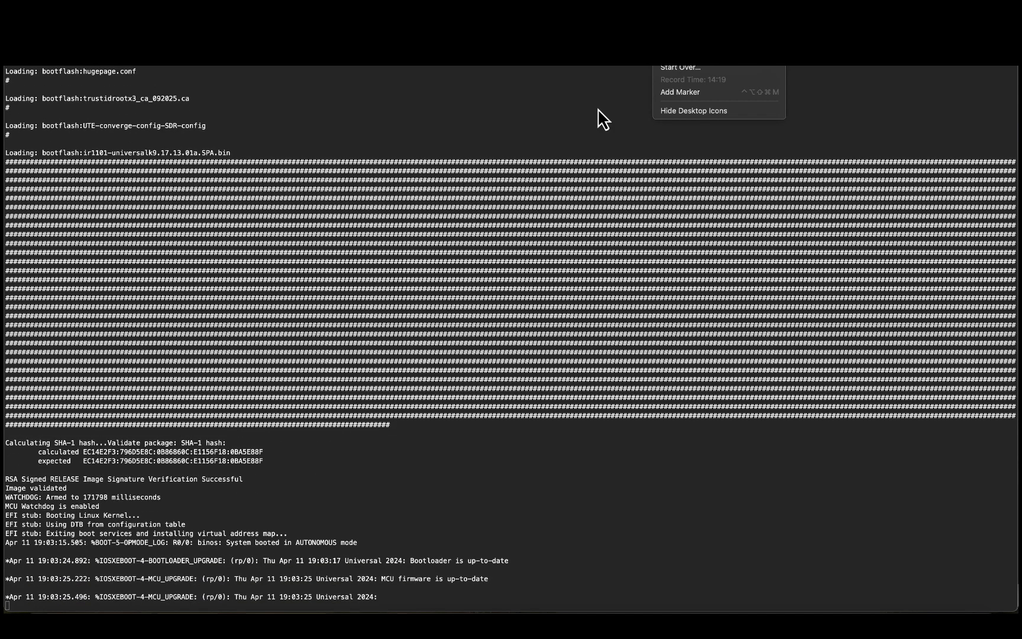
click(434, 383)
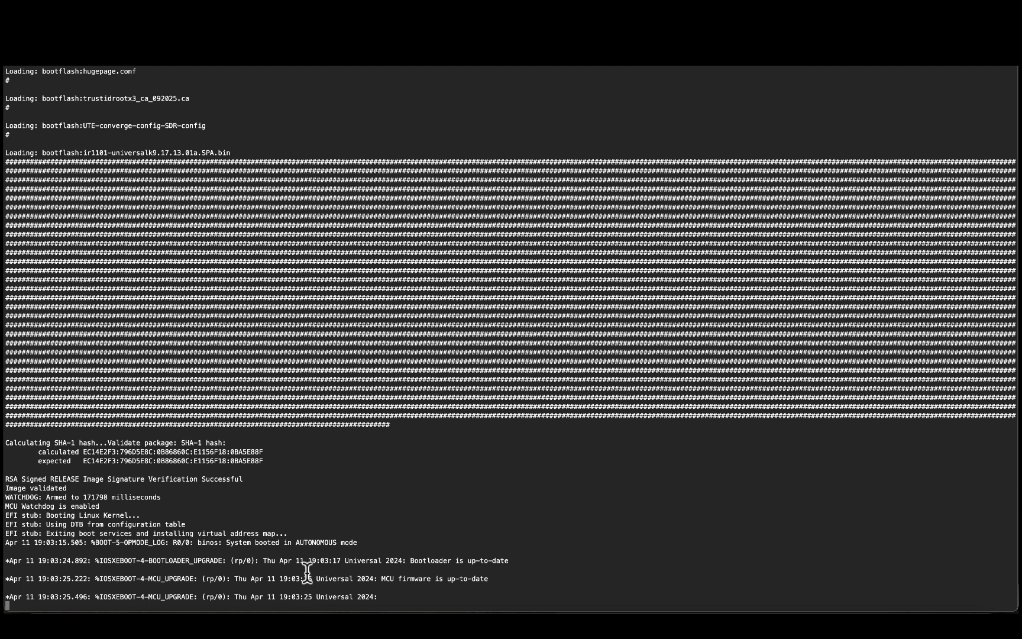
Step: Highlight the 'System booted in AUTONOMOUS mode' line in the router's boot output
triple_click(308, 542)
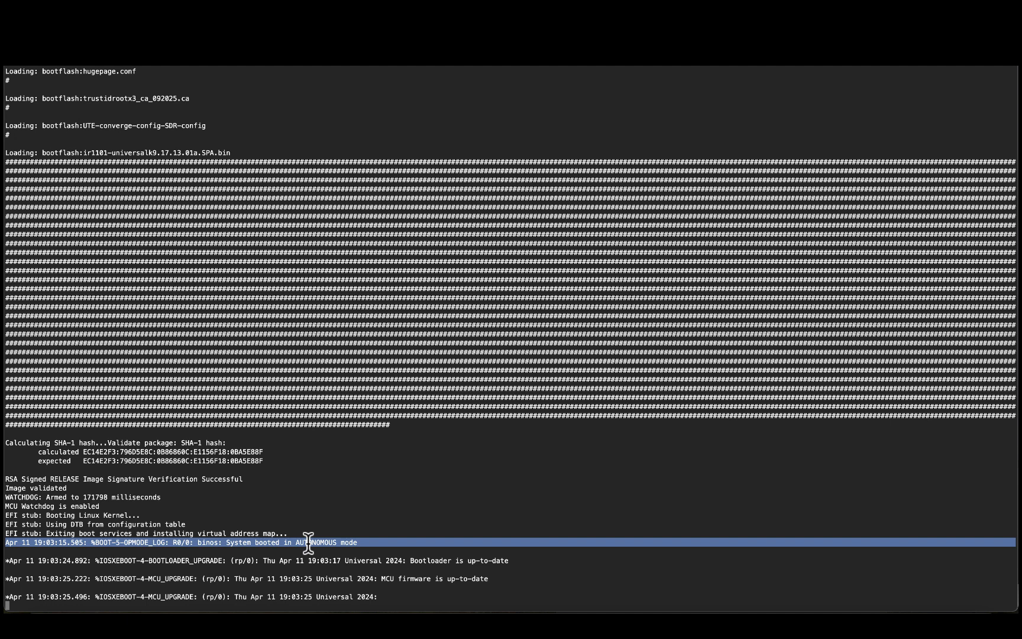
double_click(308, 542)
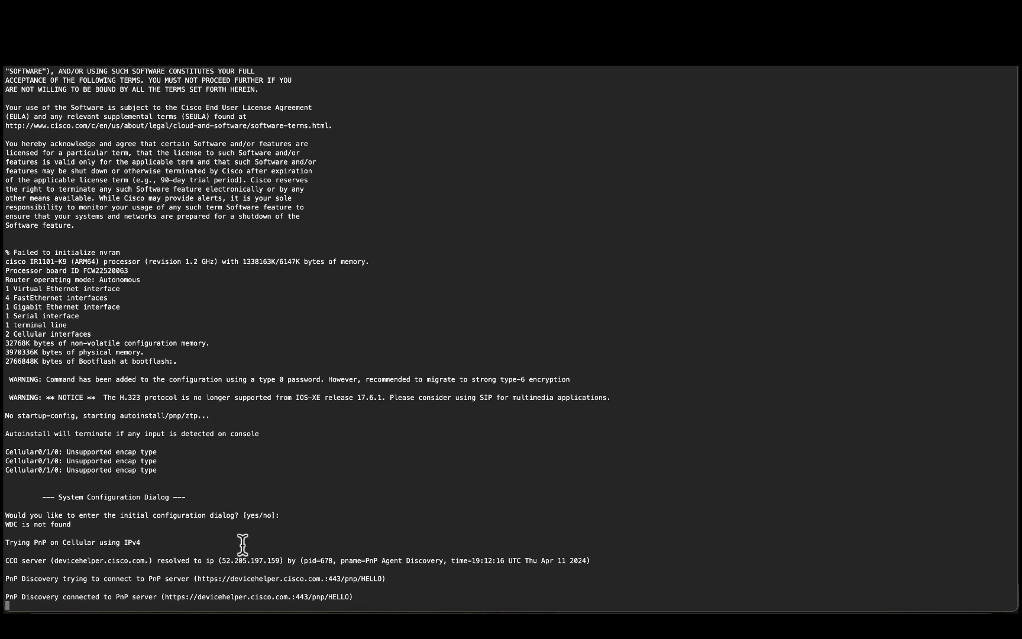
Step: Highlight the PnP-over-cellular, devicehelper.cisco.com CCO server, and PnP server connection log lines
triple_click(100, 542)
double_click(118, 559)
triple_click(118, 559)
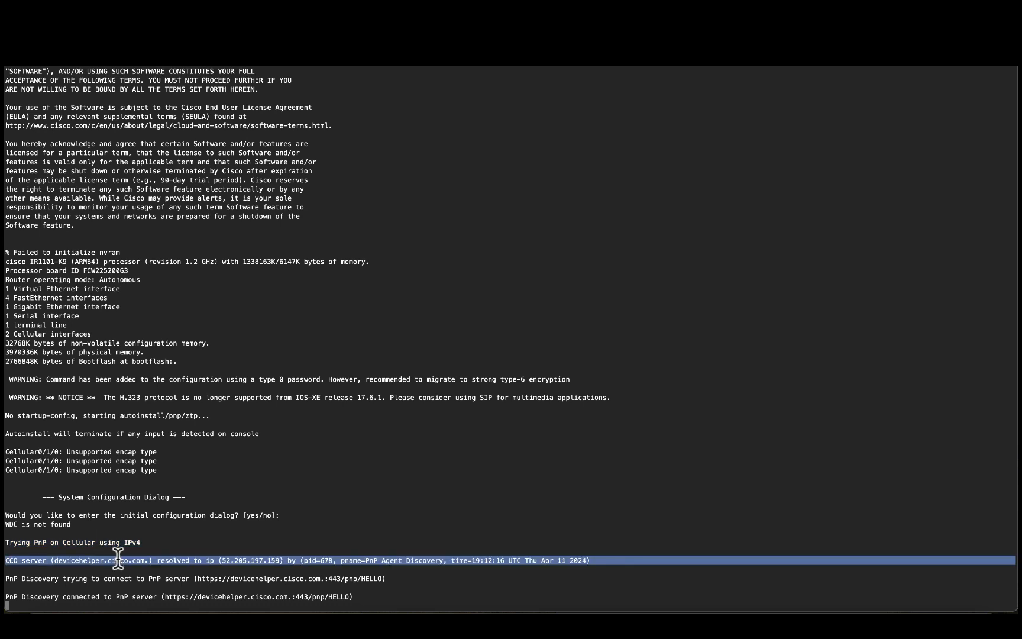
click(230, 573)
triple_click(231, 570)
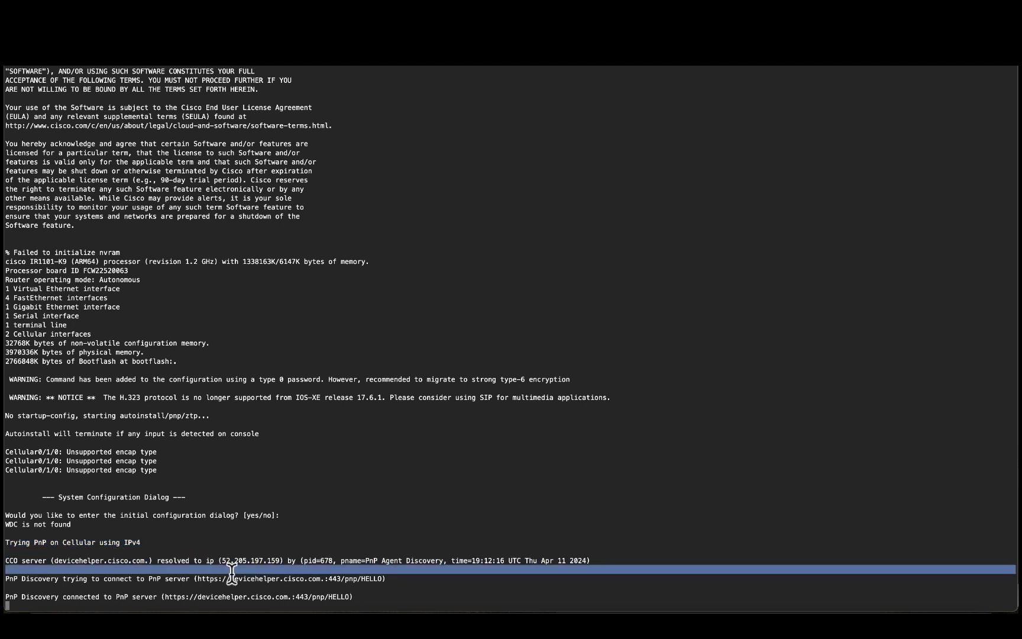
double_click(230, 578)
triple_click(231, 579)
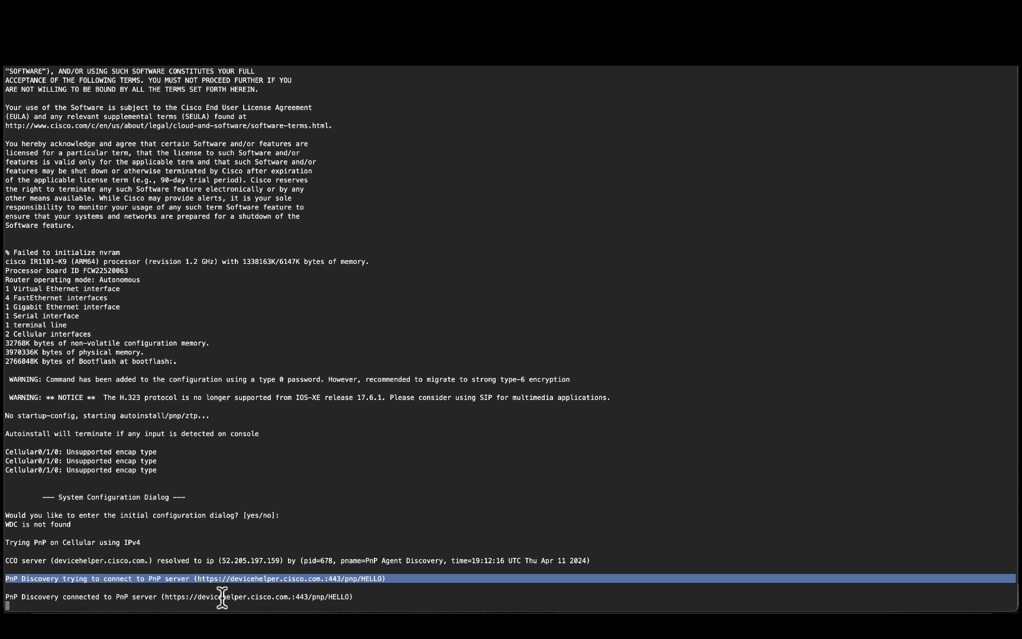
triple_click(230, 532)
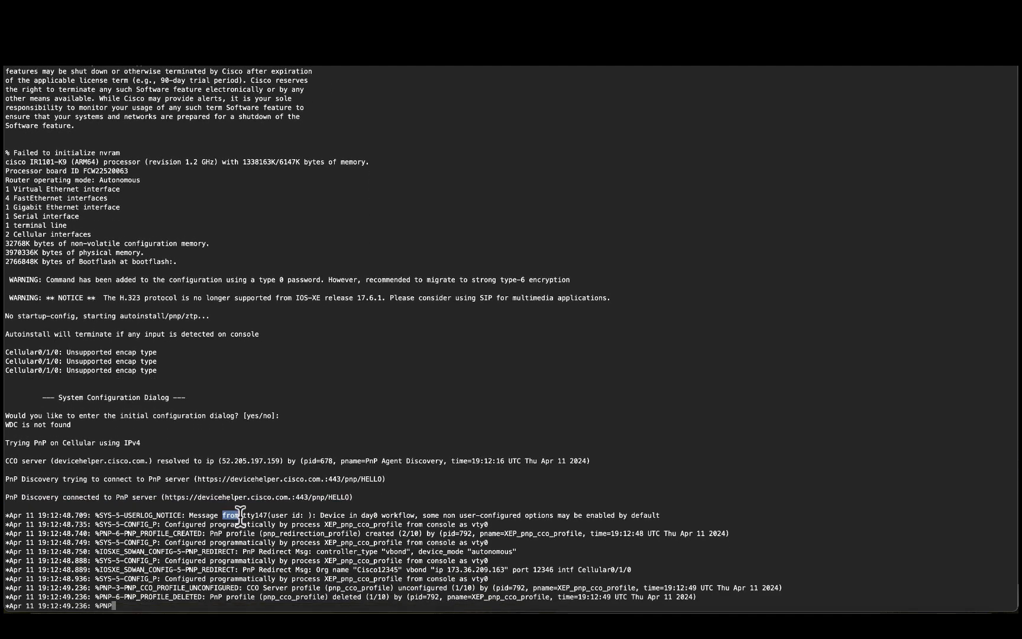
Step: Highlight the SD-Routing start notice and the PNP_REDIRECT to vbond 173.36.209.163
triple_click(474, 477)
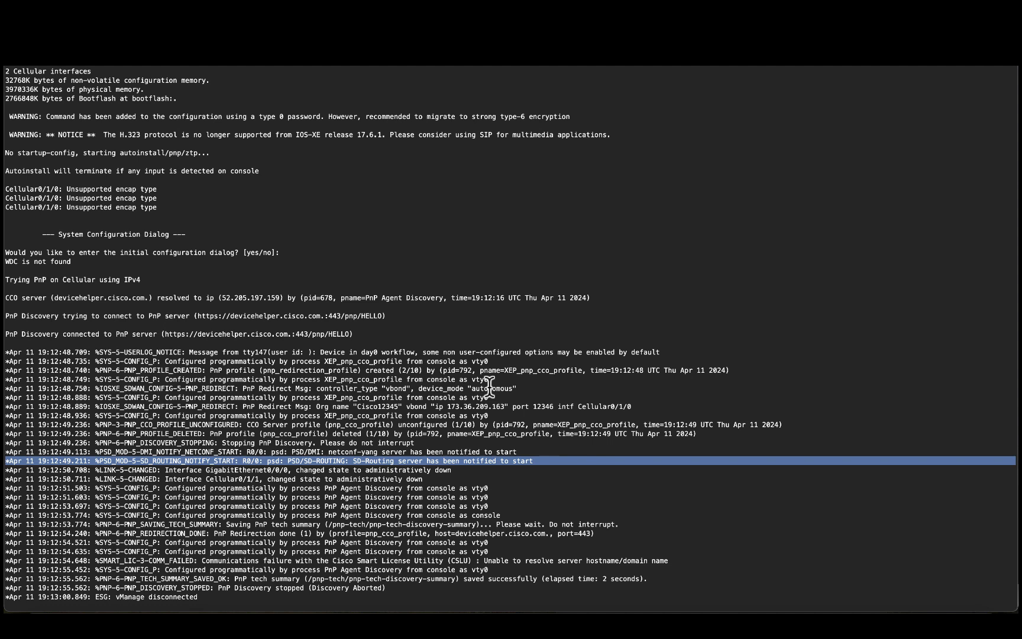
triple_click(525, 407)
click(416, 408)
double_click(416, 407)
double_click(476, 406)
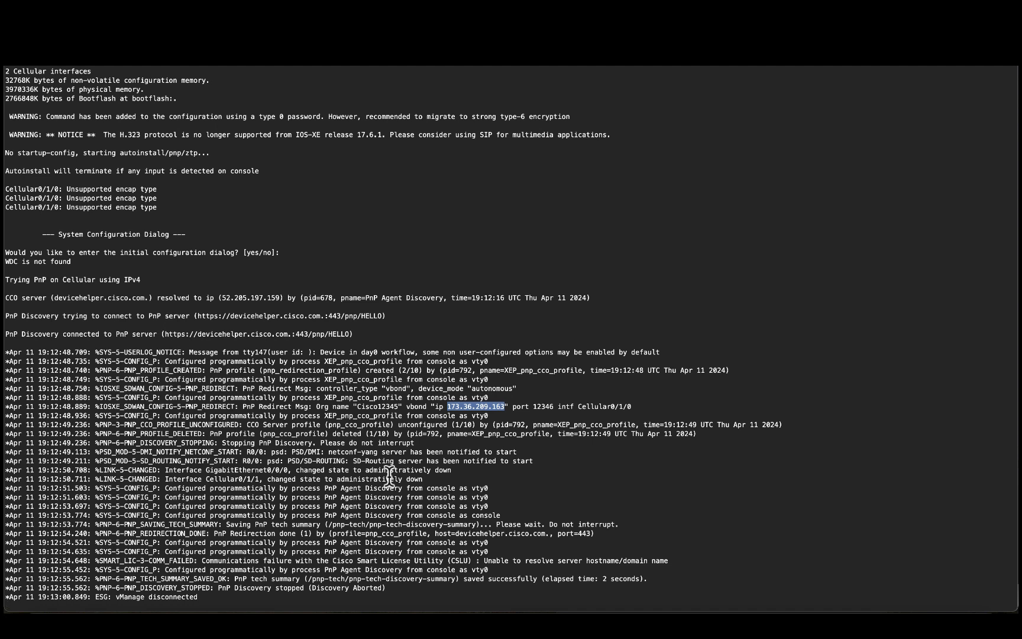
scroll(389, 474, down, 15)
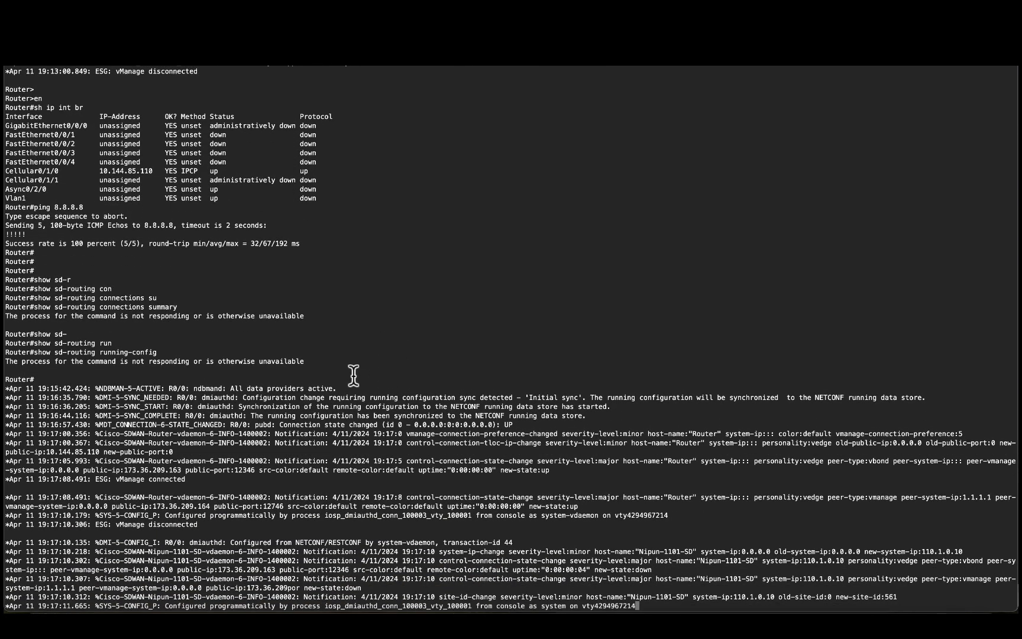
Step: Highlight the vbond control connection, 'vManage connected', and 'All daemons are up for SD-Routing mode' log lines
triple_click(148, 459)
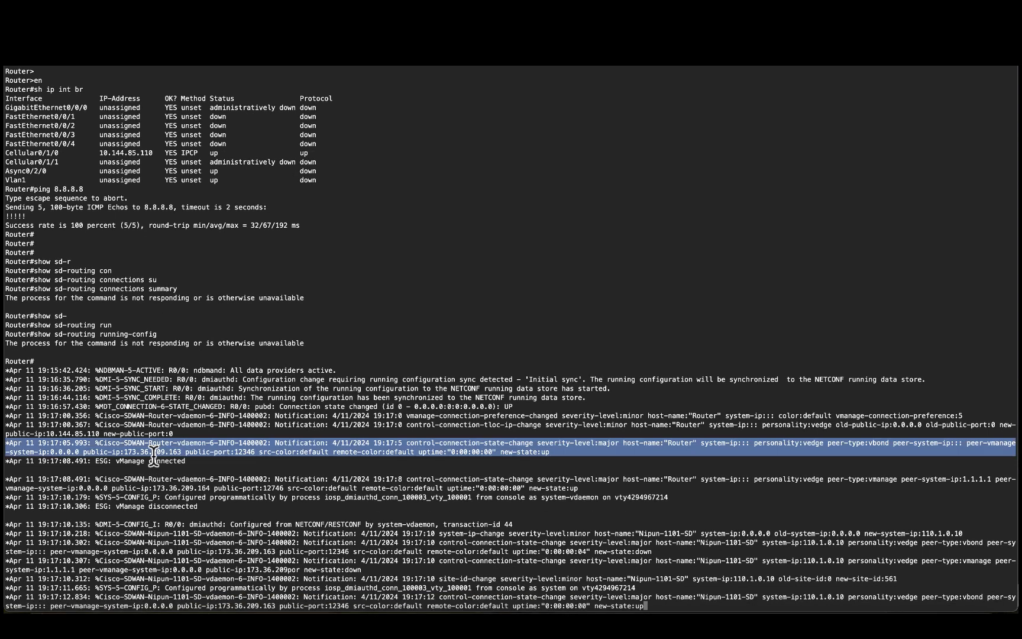
triple_click(143, 434)
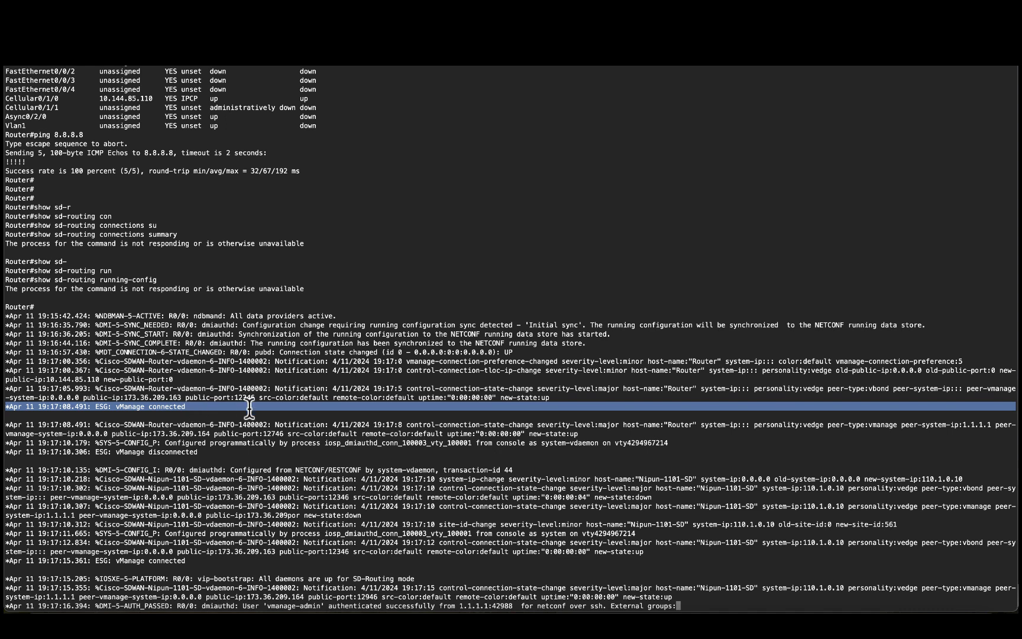
click(360, 578)
triple_click(360, 578)
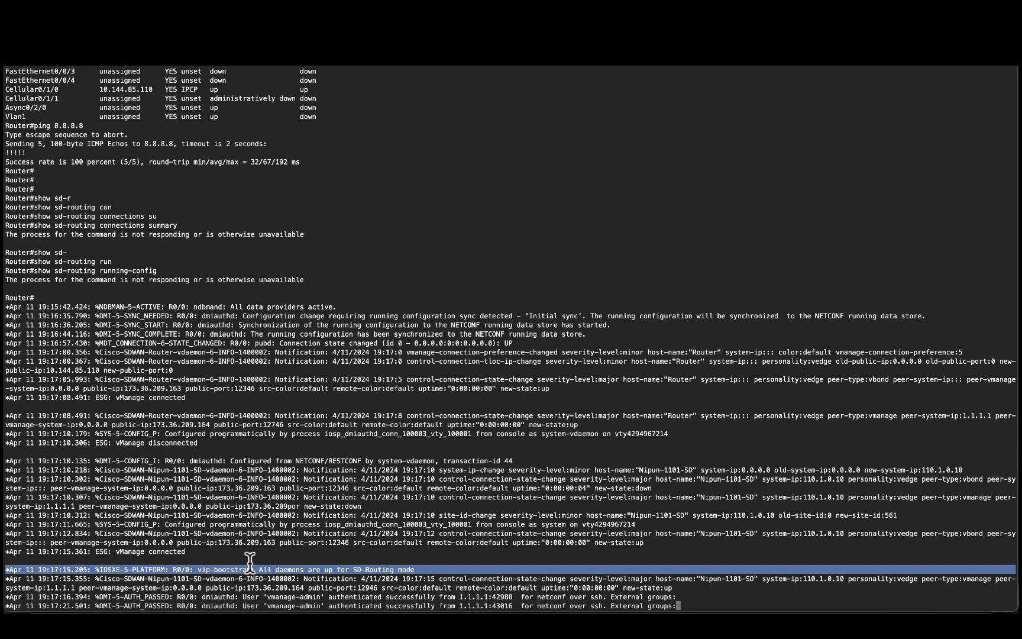
drag(186, 552, 152, 553)
triple_click(152, 551)
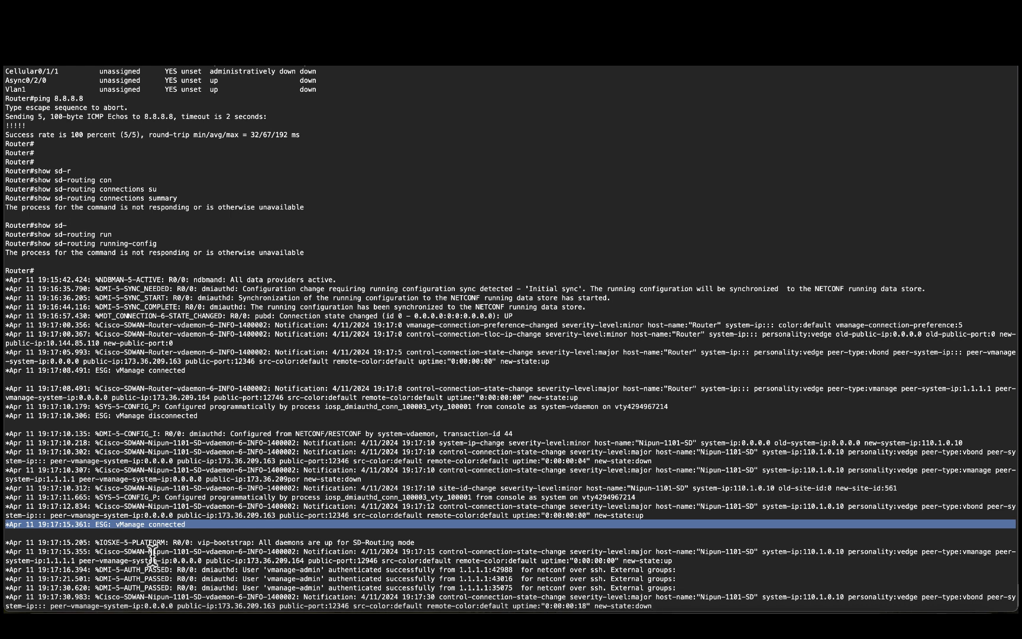
Step: Highlight the latest control connection log line with the new hostname and system IP 110.1.0.10
key(Return)
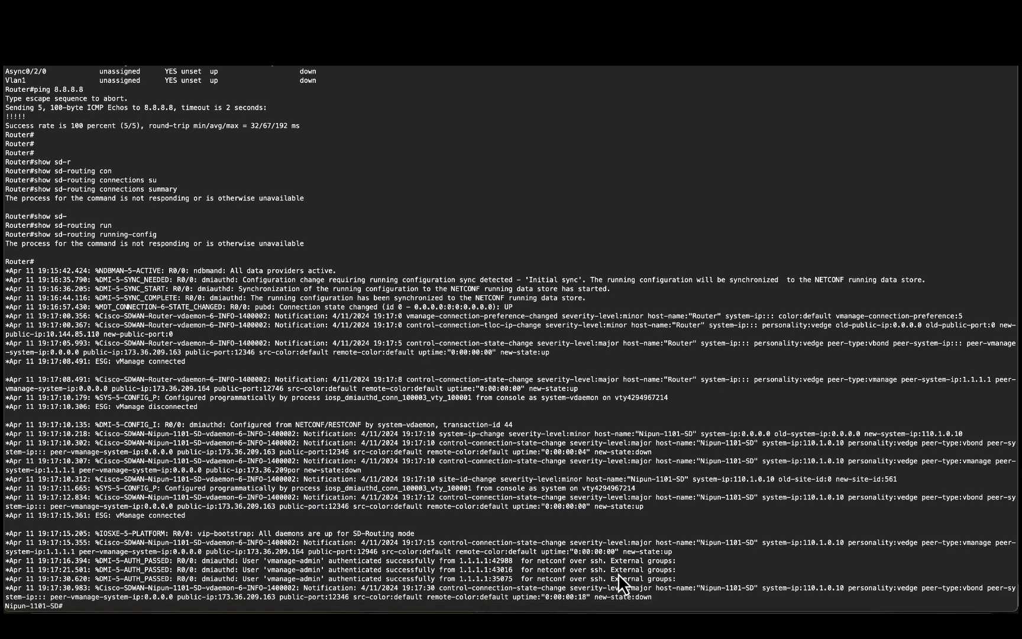
triple_click(704, 579)
double_click(716, 578)
double_click(831, 578)
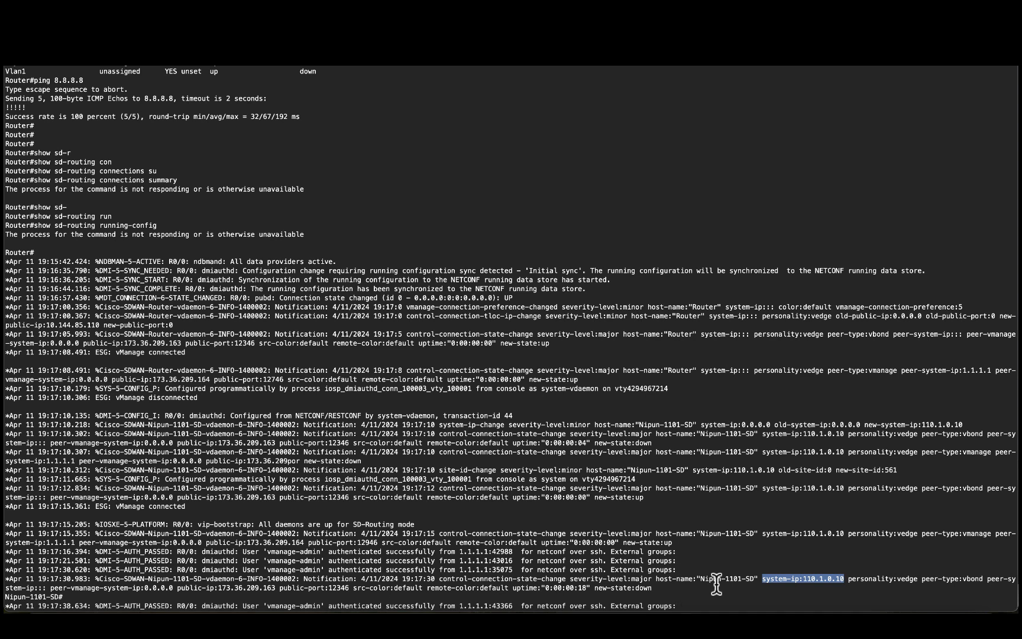
key(Return)
key(Return)
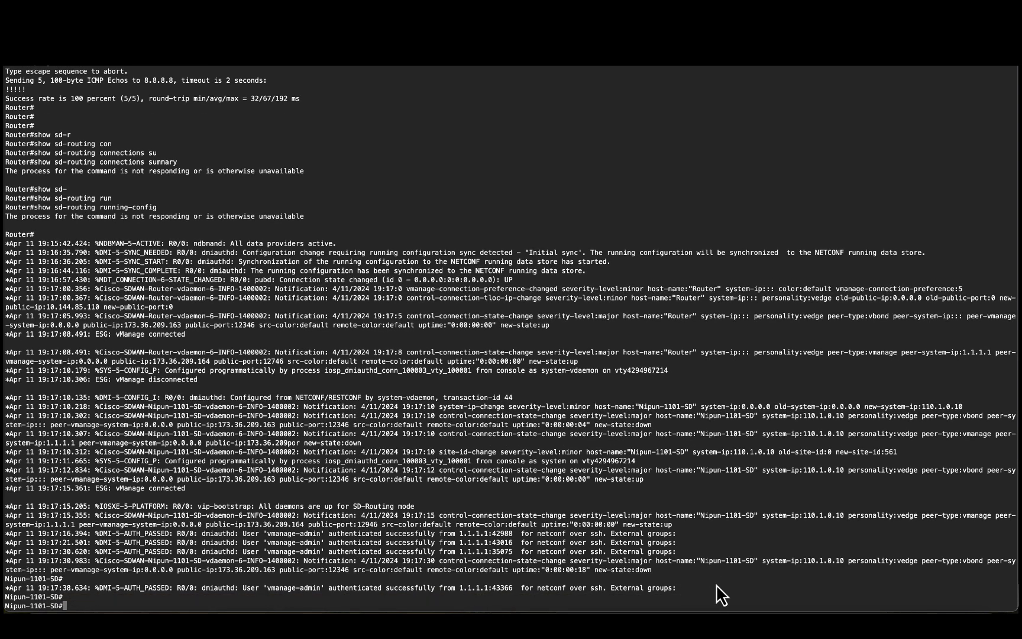
Step: Run 'show sd-routing connections summary' on the router, using Tab completion
text(show sd)
key(Tab)
text(r)
key(Tab)
text(conn)
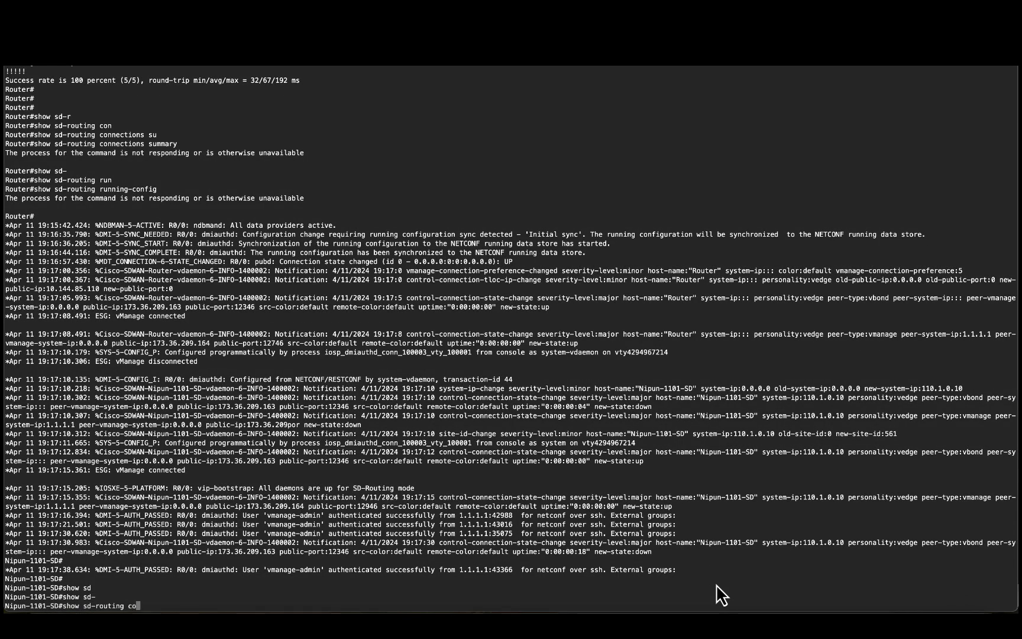
key(Tab)
text(summ)
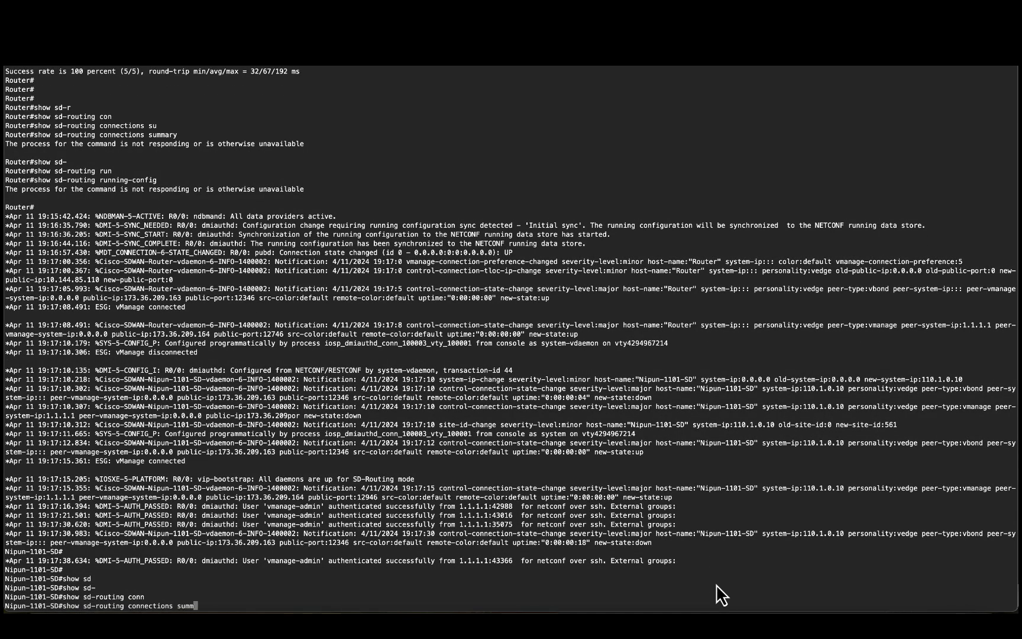
key(Tab)
key(Return)
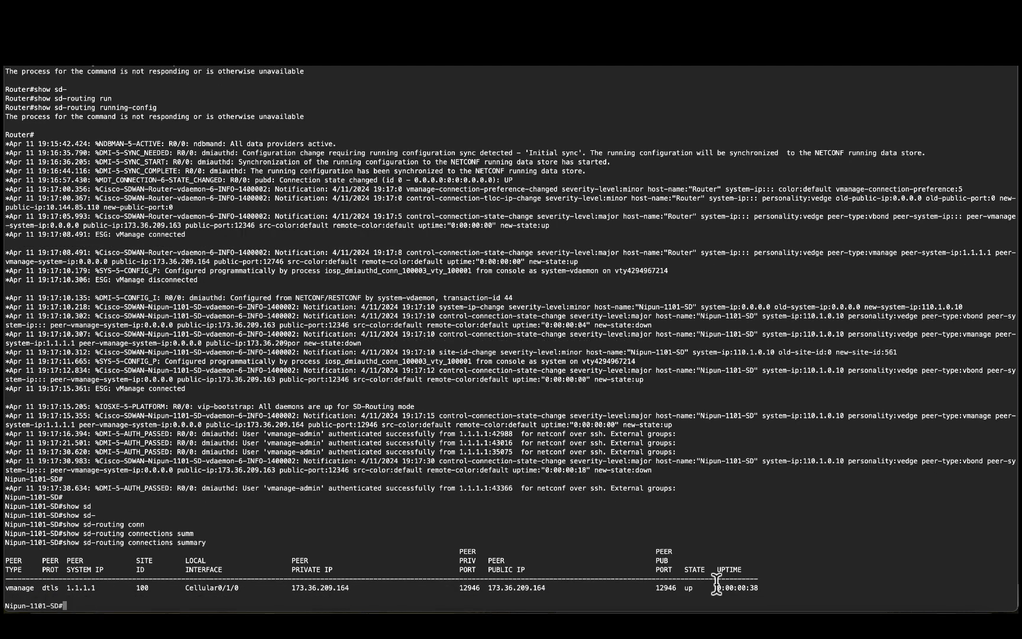
Step: Check that the vmanage row shows peer 1.1.1.1 up over Cellular0/1/0
double_click(17, 588)
triple_click(46, 589)
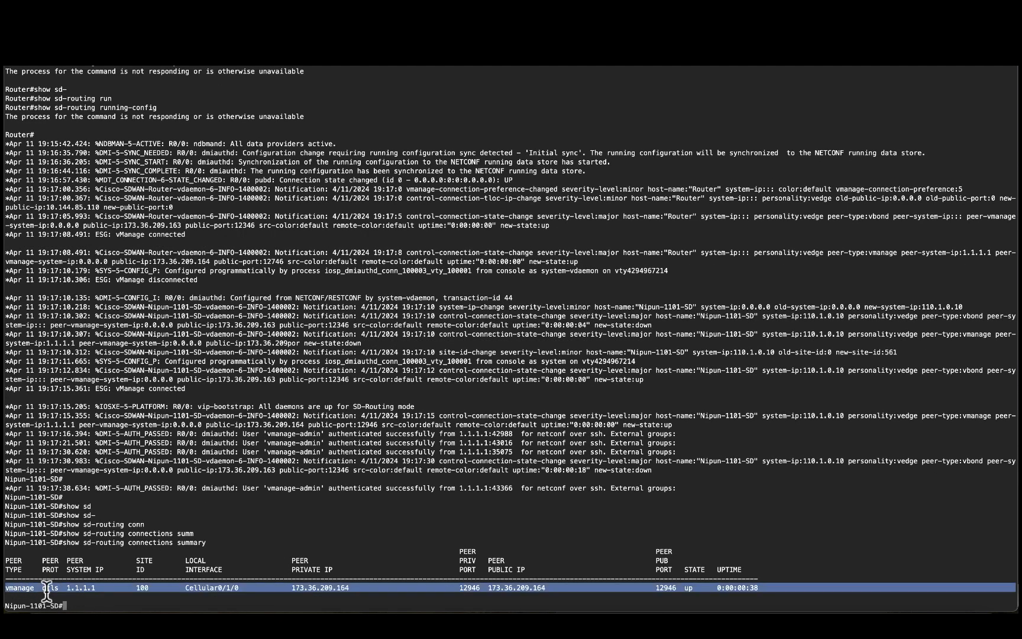
double_click(78, 588)
double_click(219, 588)
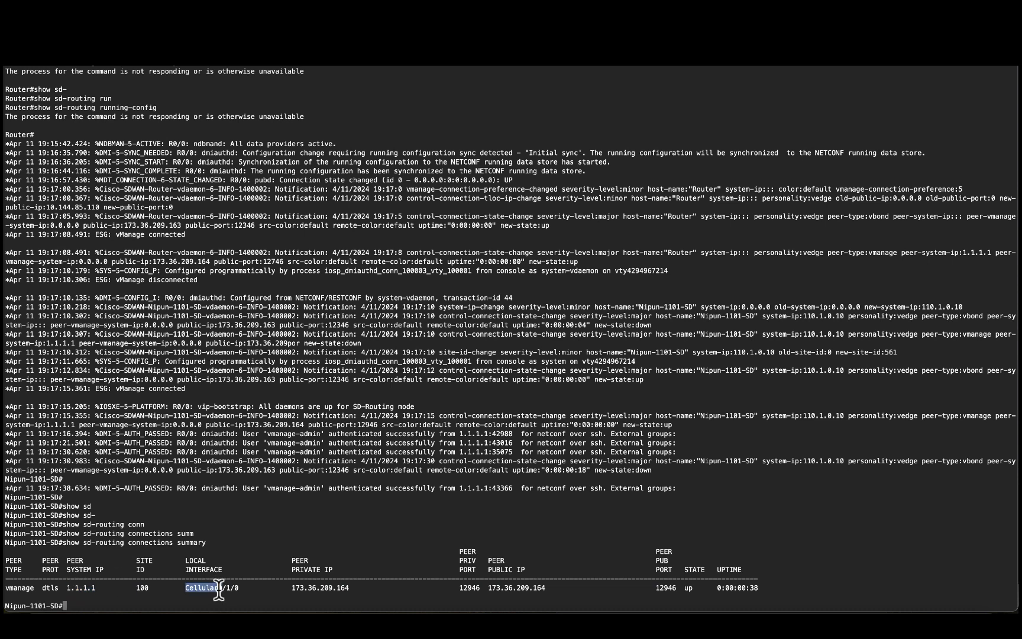
triple_click(218, 588)
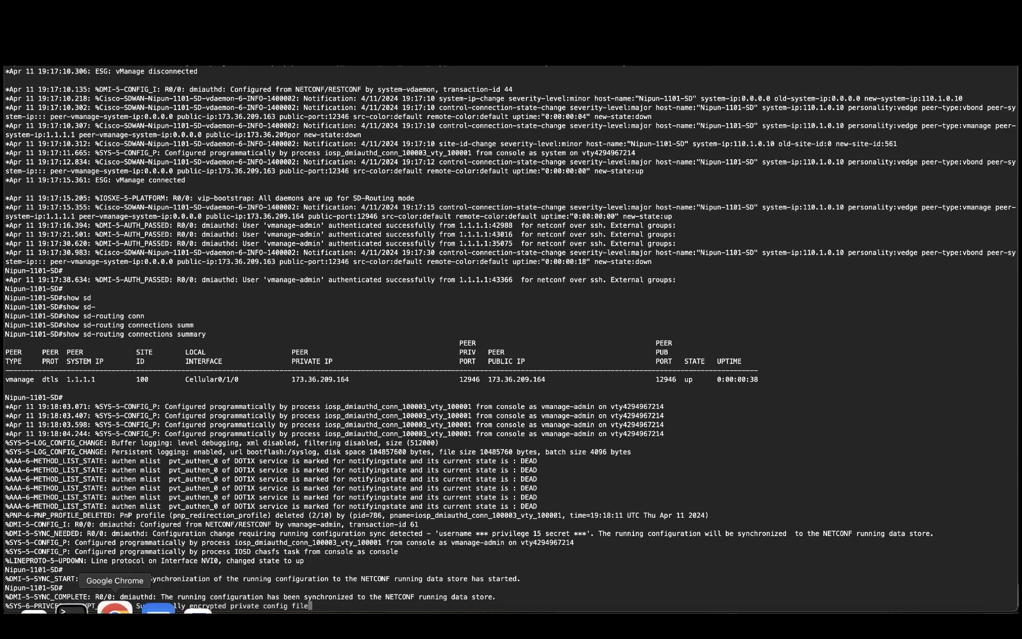
Step: Go to Monitor > Devices in SD-WAN Manager and open Nipun-1101-SD's System Status page
click(115, 609)
mouse_move(71, 189)
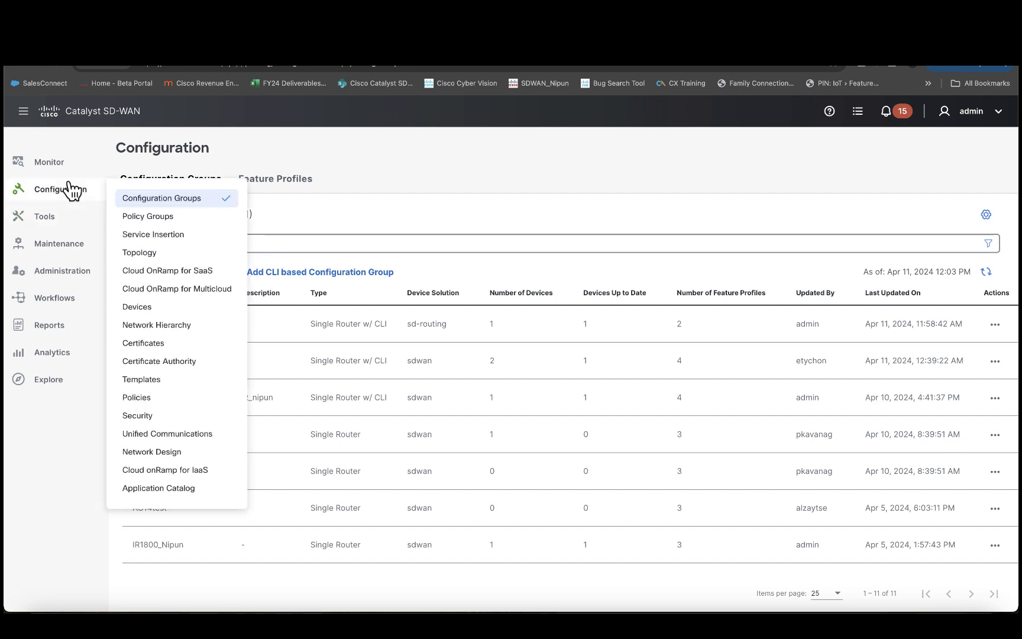
mouse_move(74, 166)
click(136, 190)
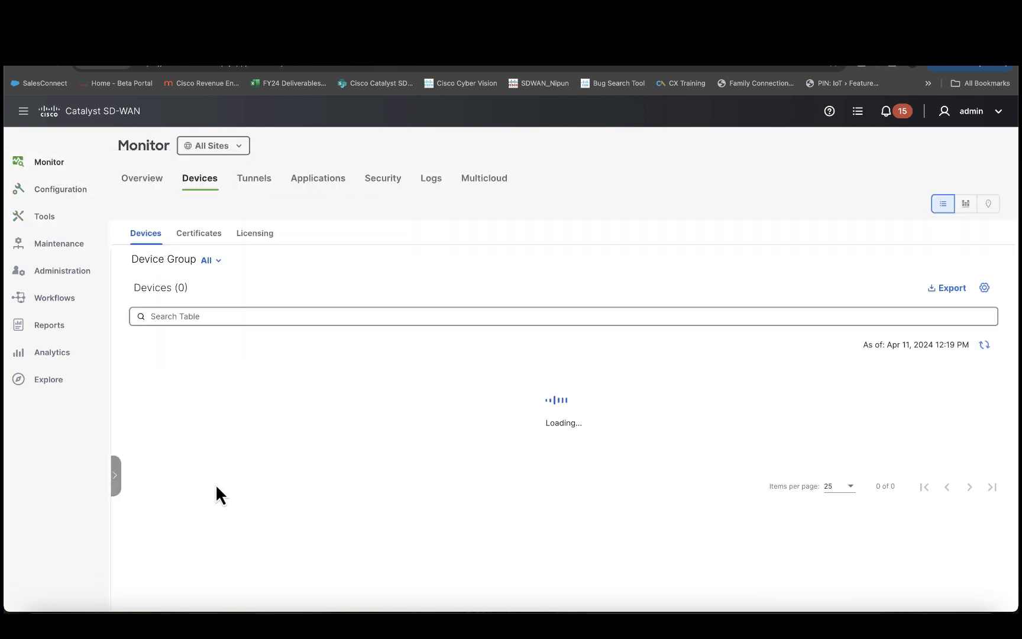
scroll(215, 483, down, 10)
triple_click(189, 398)
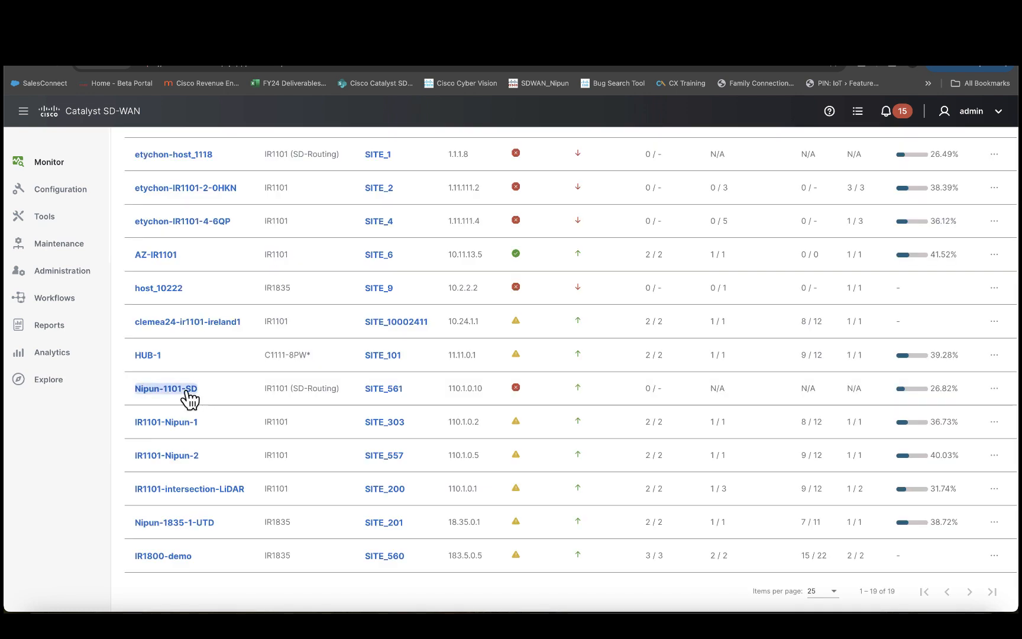
click(189, 397)
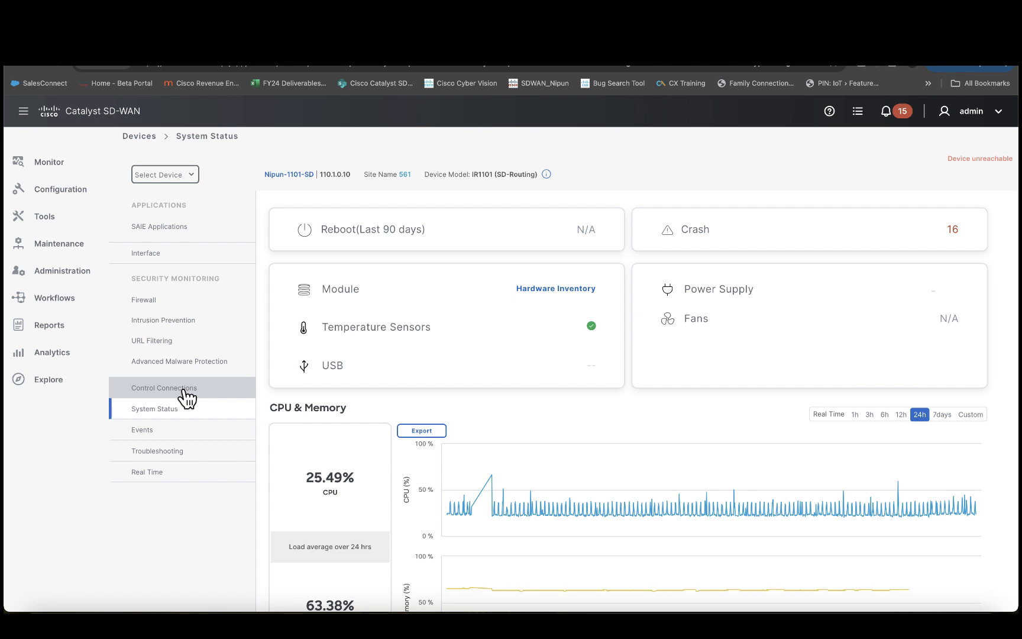
click(187, 395)
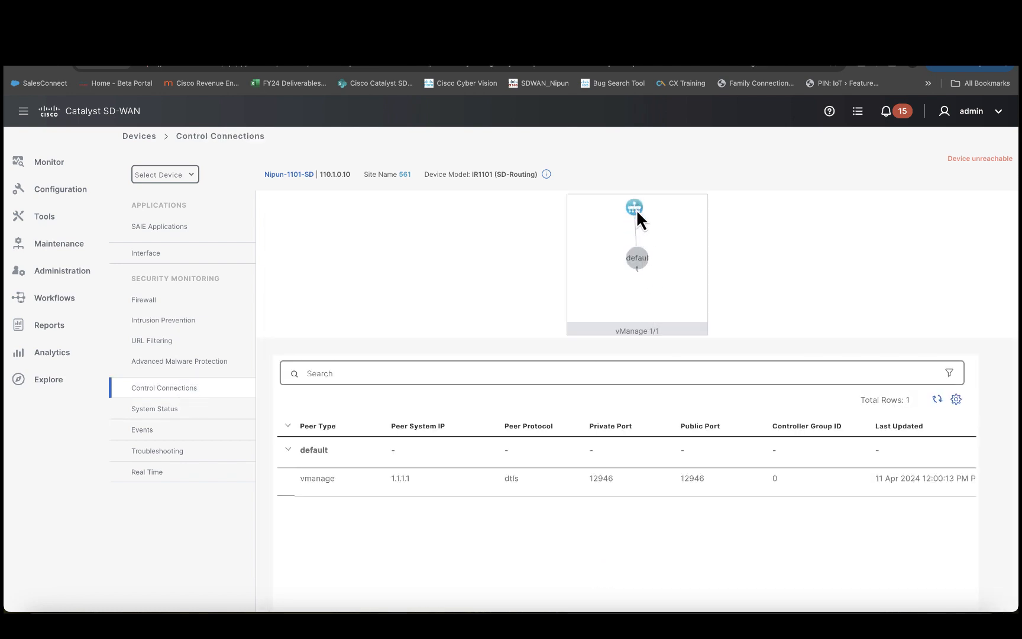
double_click(761, 478)
click(182, 417)
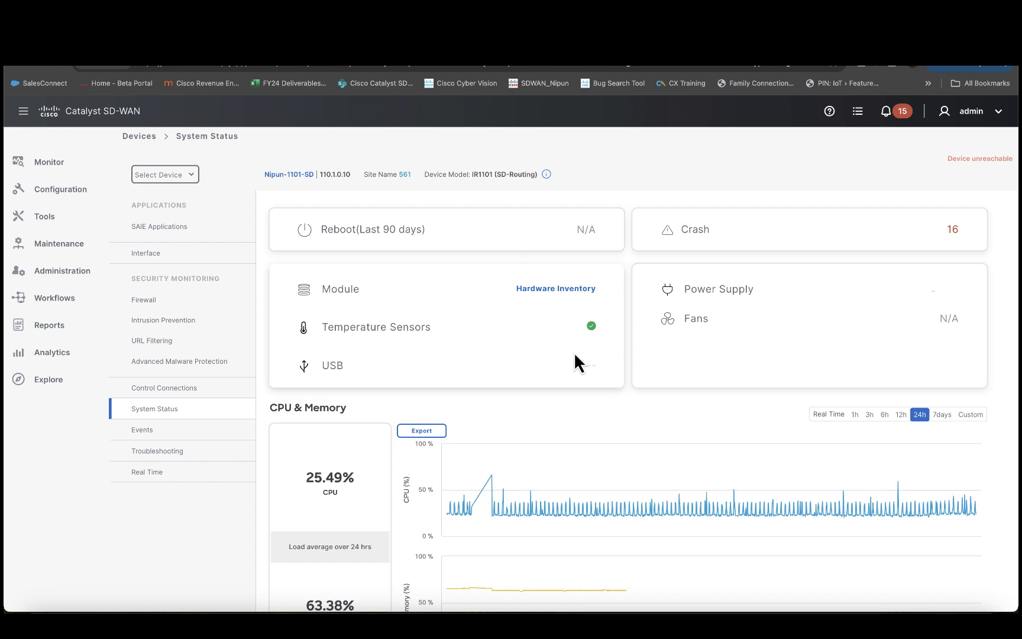
scroll(575, 358, down, 2)
scroll(577, 376, up, 2)
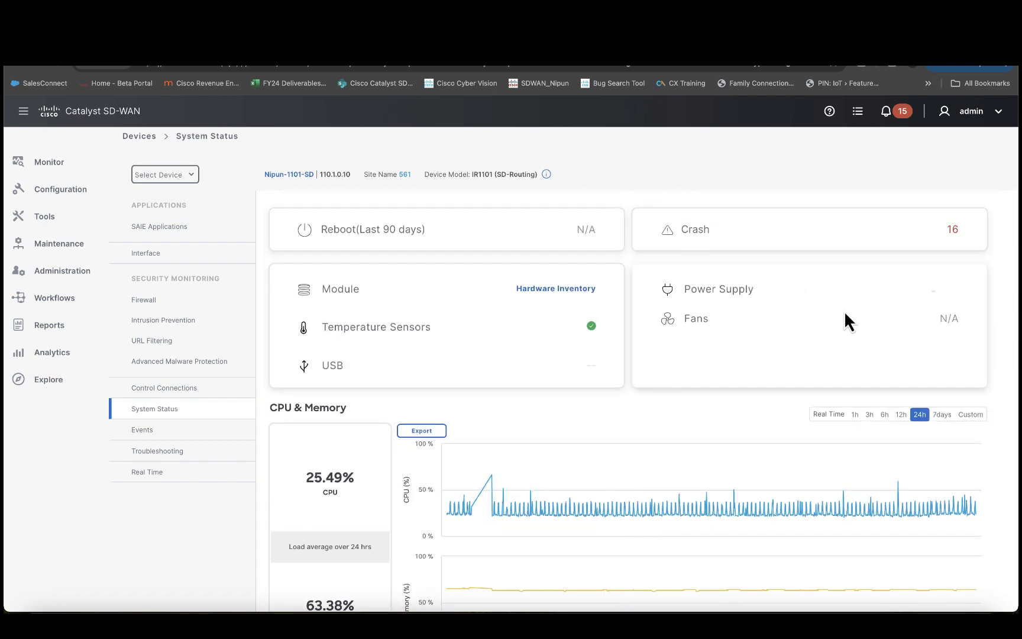
Step: Browse Nipun-1101-SD's 23 events from the last 24h, then go to Troubleshooting
click(173, 442)
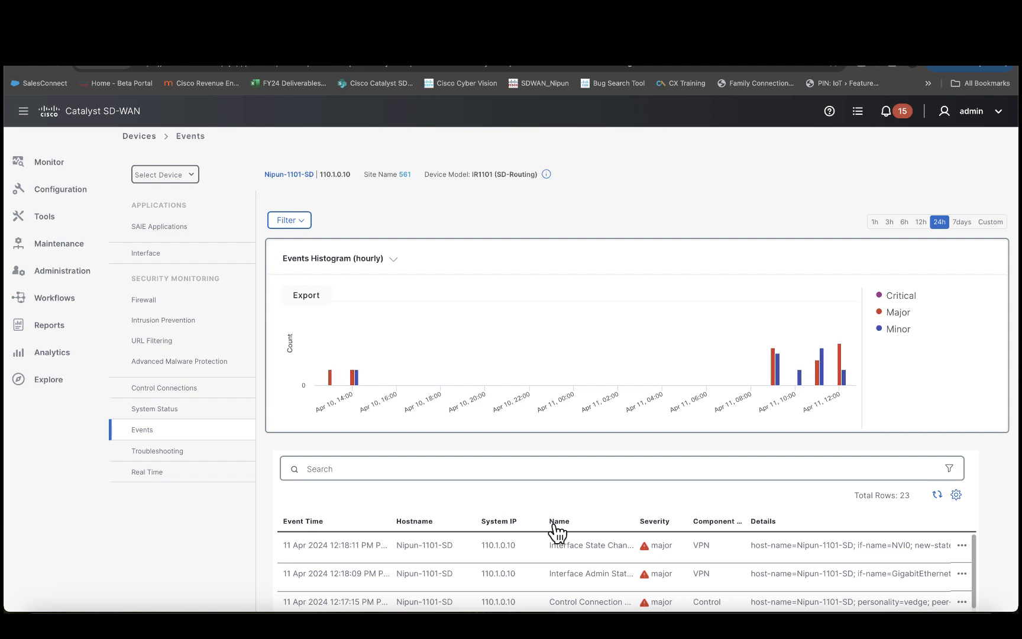
scroll(554, 531, down, 5)
scroll(554, 532, right, 1)
scroll(558, 539, up, 2)
scroll(557, 539, left, 1)
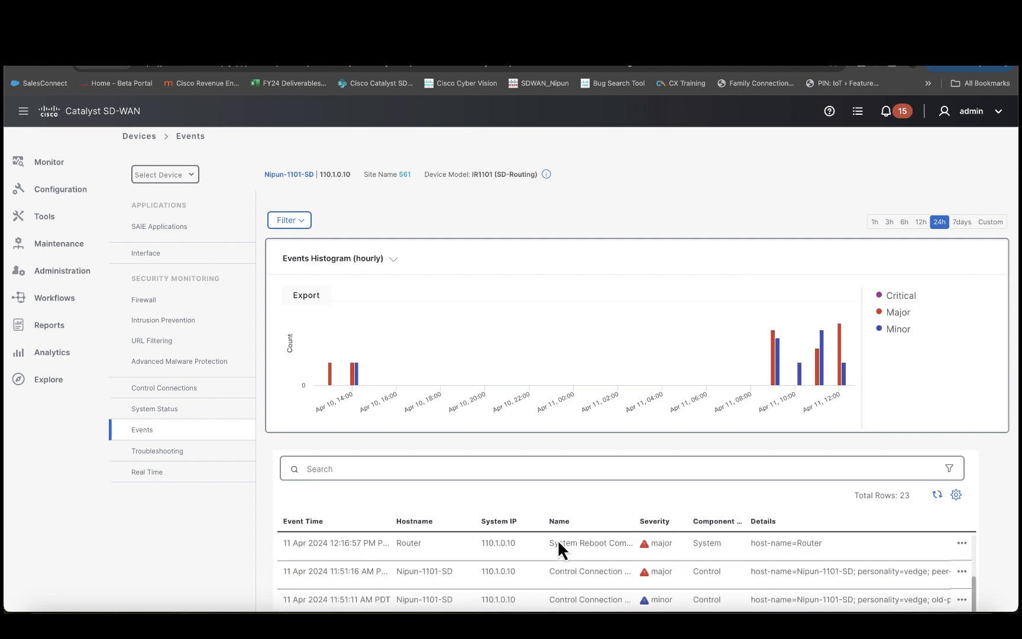
scroll(574, 455, down, 3)
scroll(562, 458, up, 3)
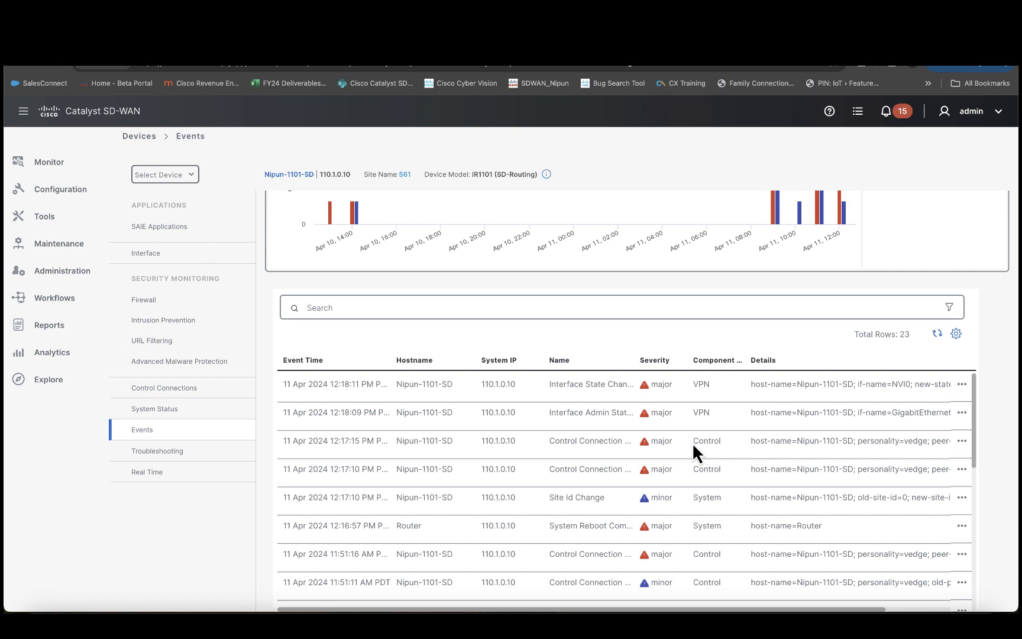
click(178, 451)
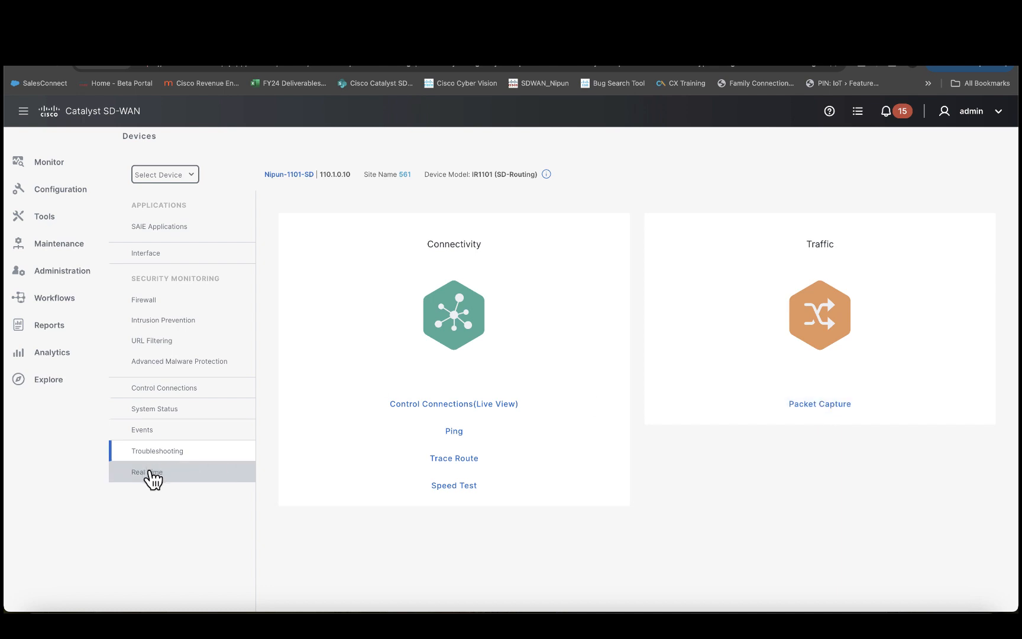
Step: Show the router's Real Time Control Connections data
click(148, 473)
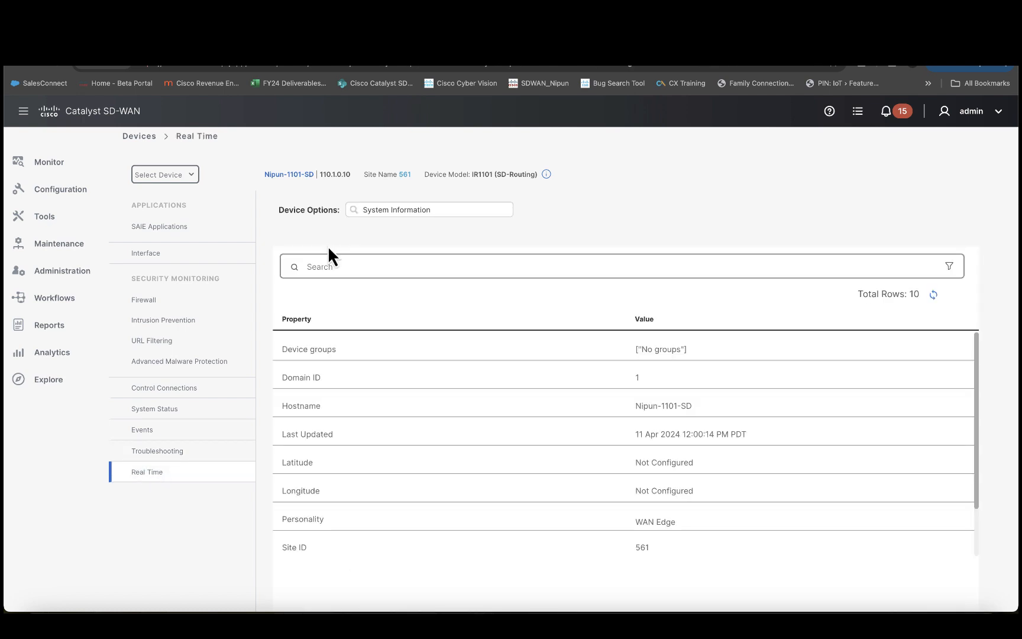
click(444, 209)
scroll(430, 319, down, 2)
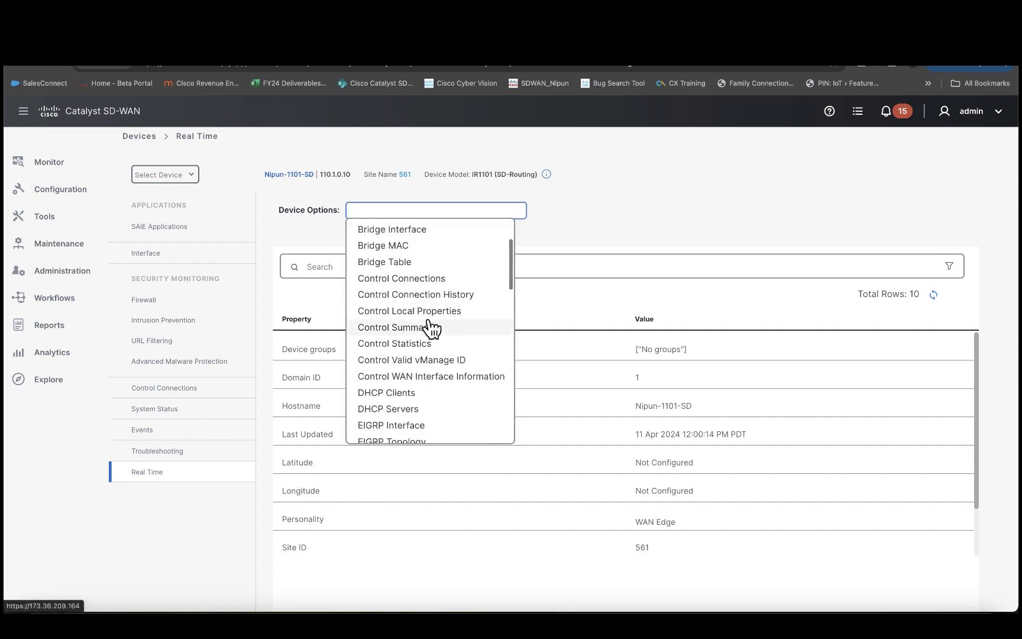
click(430, 278)
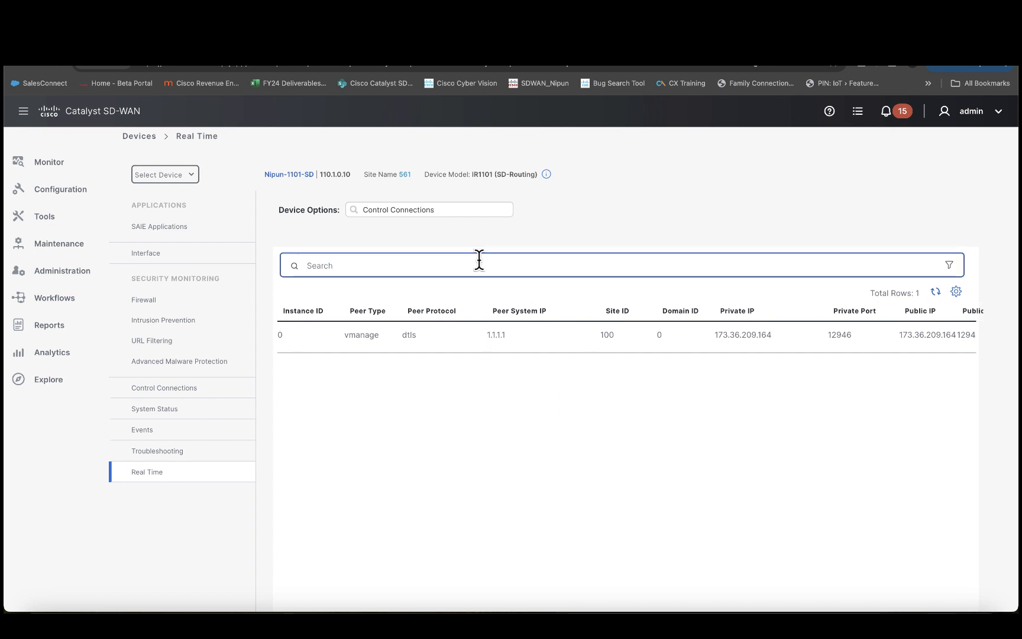
Step: Show unfiltered real-time Interface Statistics for all 10 interfaces, including Cellular
click(457, 210)
scroll(449, 326, down, 2)
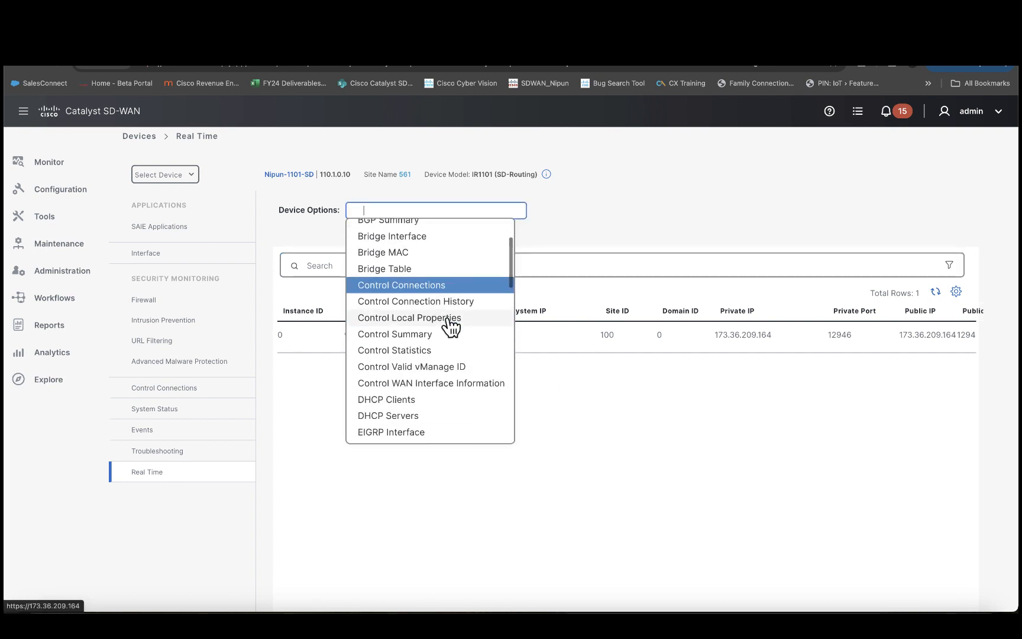
scroll(427, 356, down, 6)
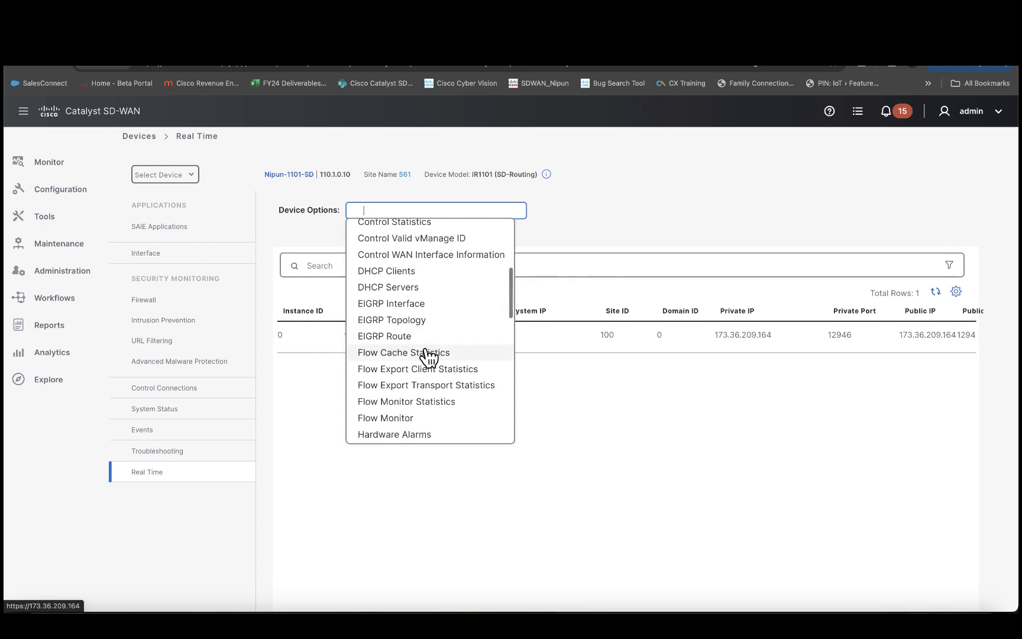
scroll(427, 357, down, 2)
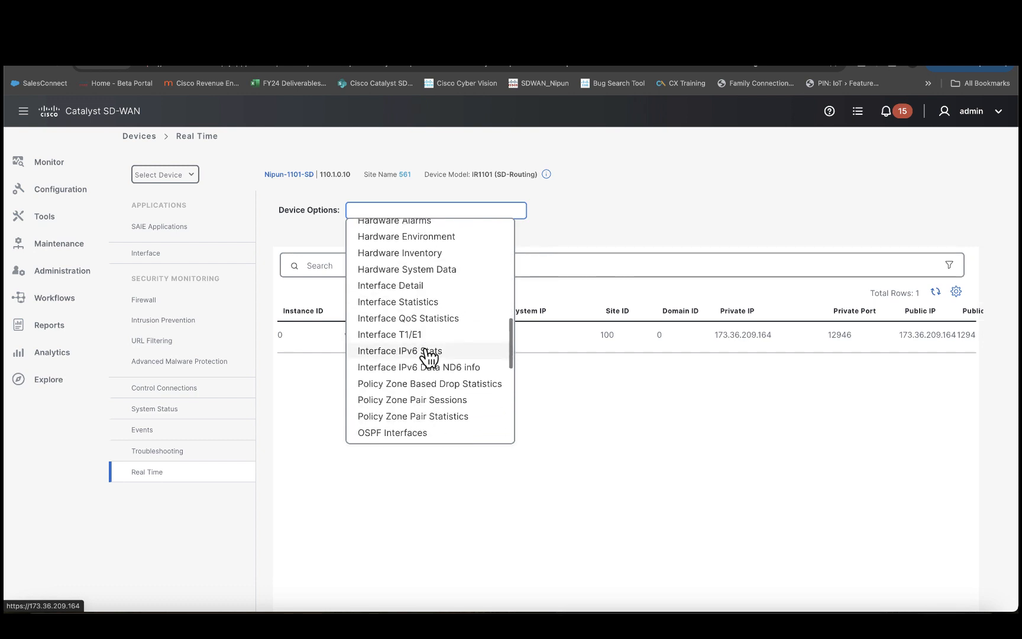
click(424, 303)
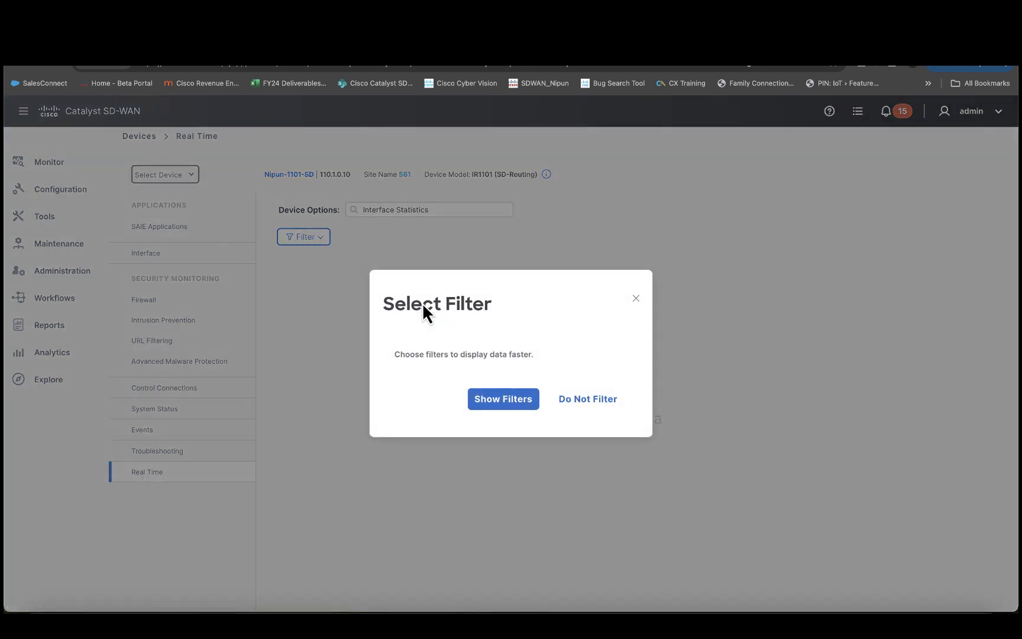
click(565, 400)
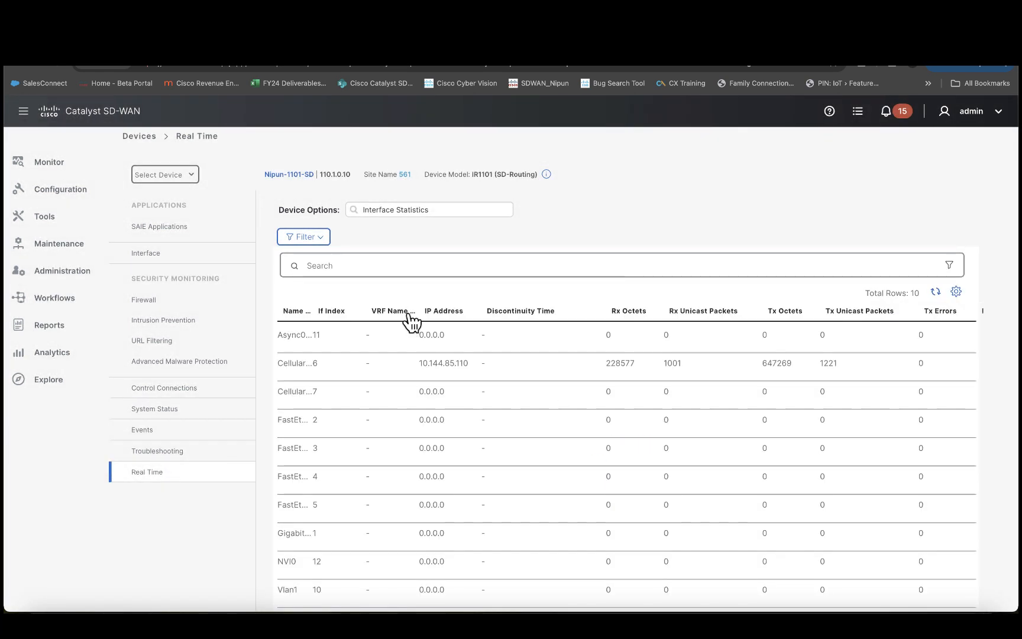
scroll(449, 426, down, 1)
scroll(449, 427, right, 10)
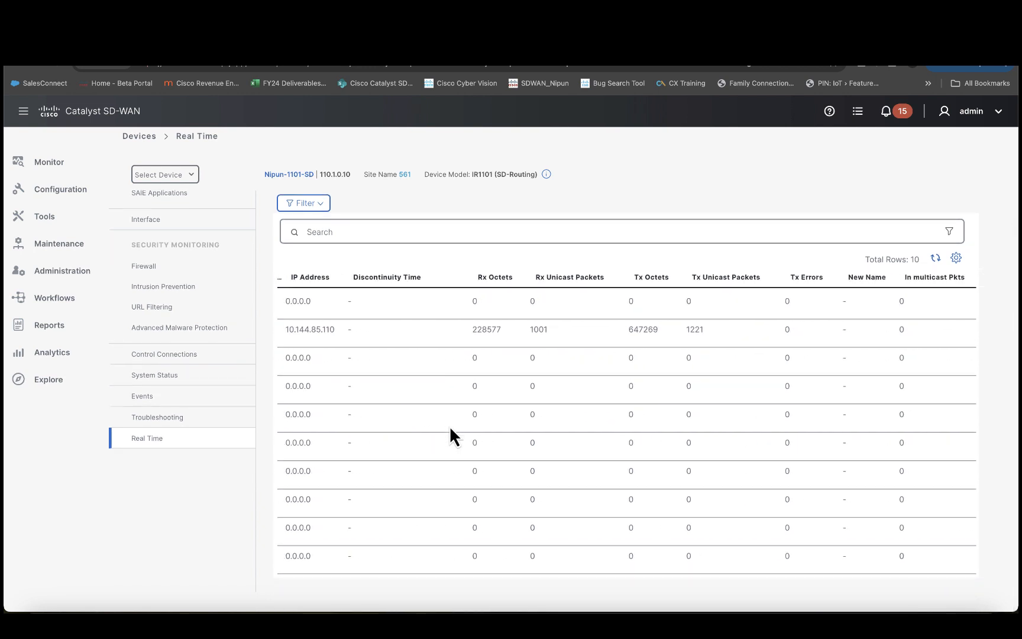
scroll(449, 425, left, 10)
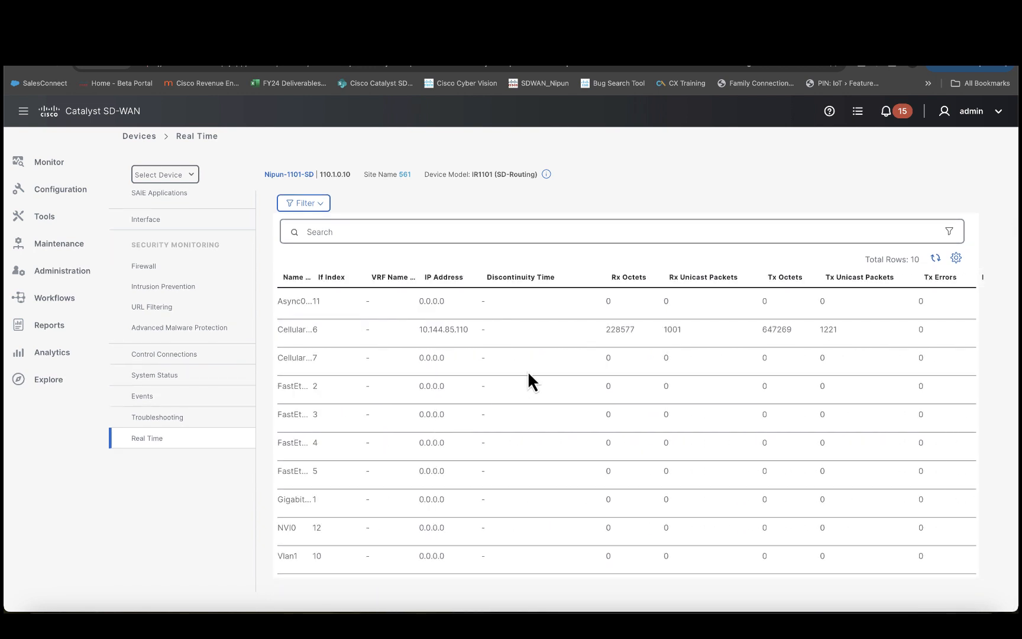
Step: Start an SSH Terminal session to Nipun-1101-SD from the device list
mouse_move(72, 224)
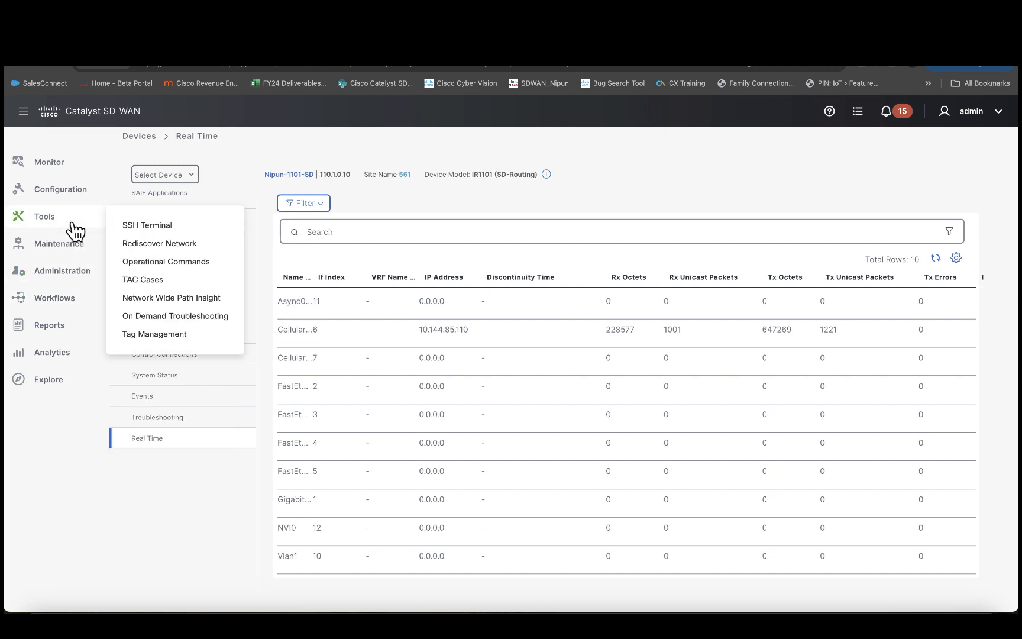
click(152, 230)
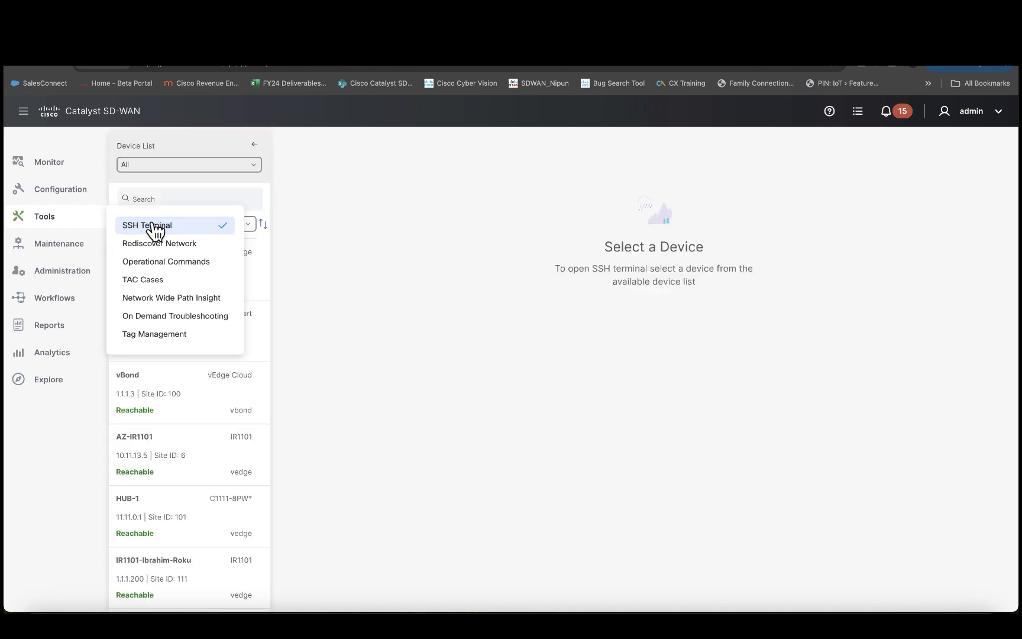
scroll(171, 378, down, 2)
scroll(171, 379, down, 8)
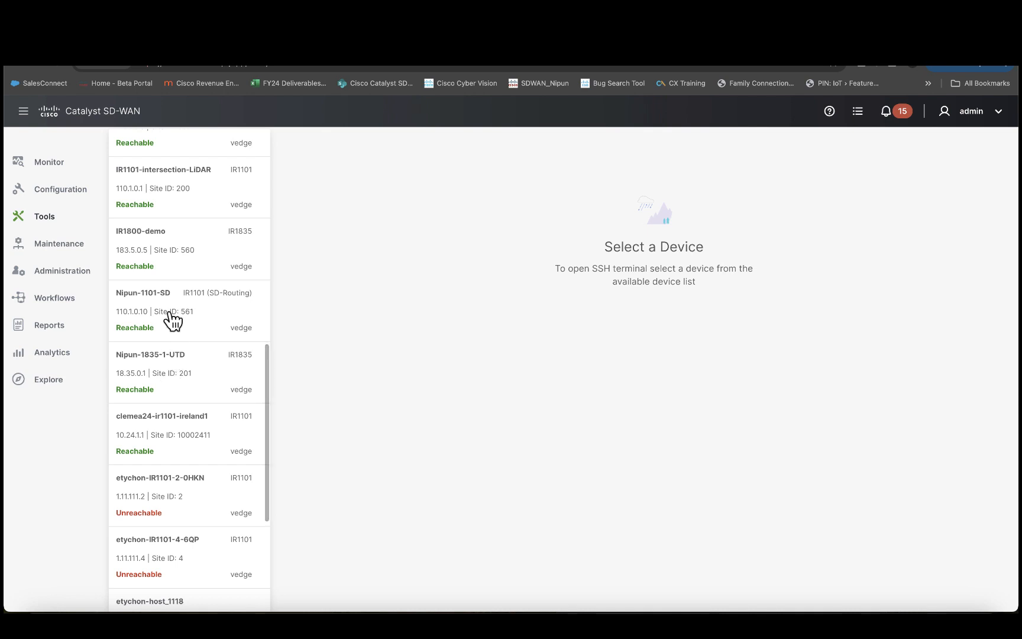
click(178, 316)
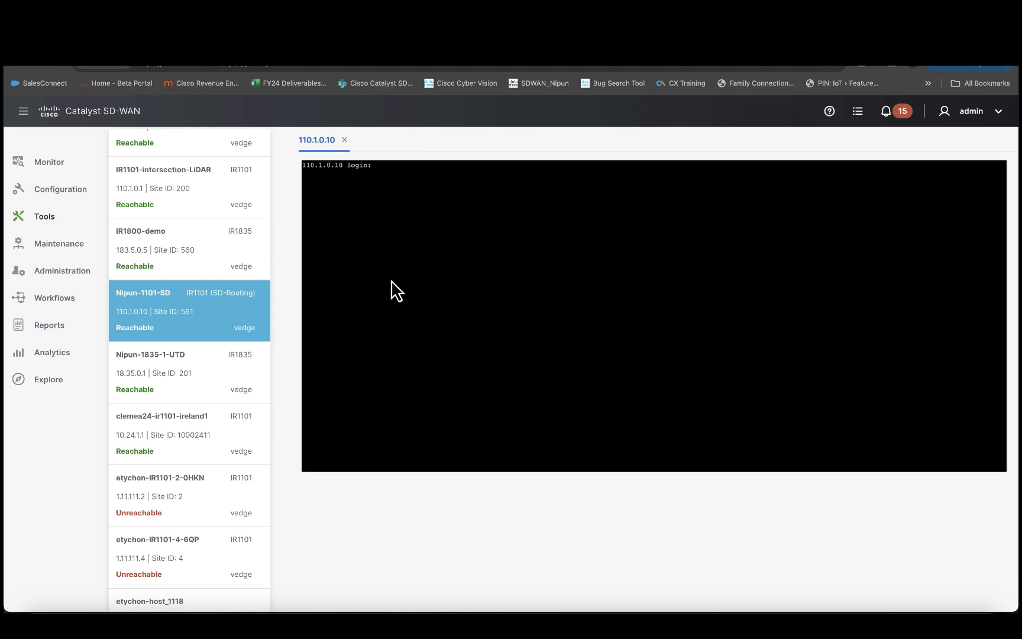
Step: Log in to Nipun-1101-SD with the device username and password
text(admin)
key(Return)
key(Return)
key(Return)
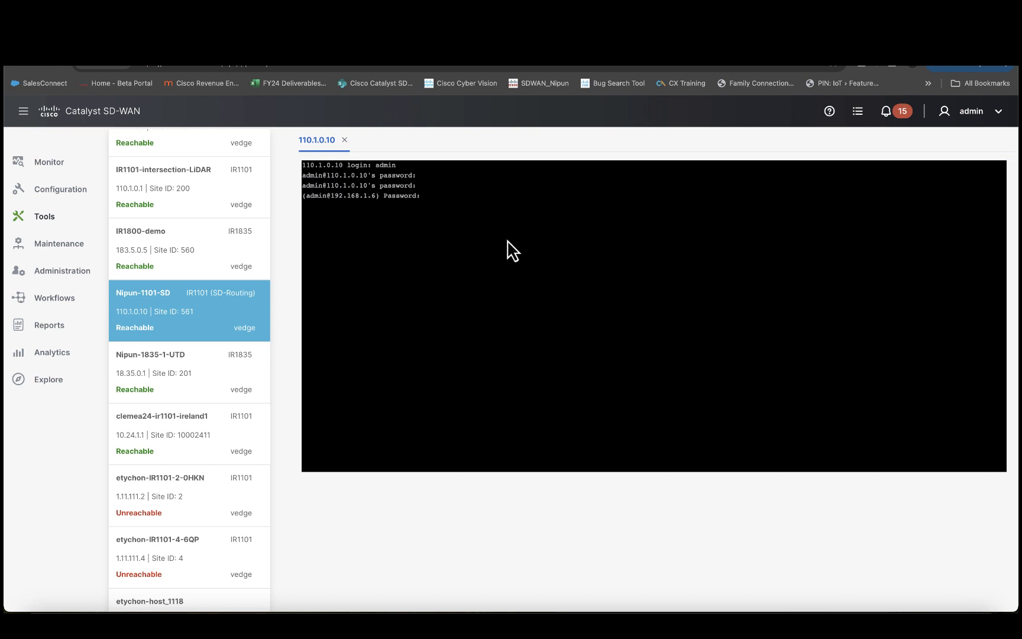
key(Return)
key(Return)
key(Return)
key(Return)
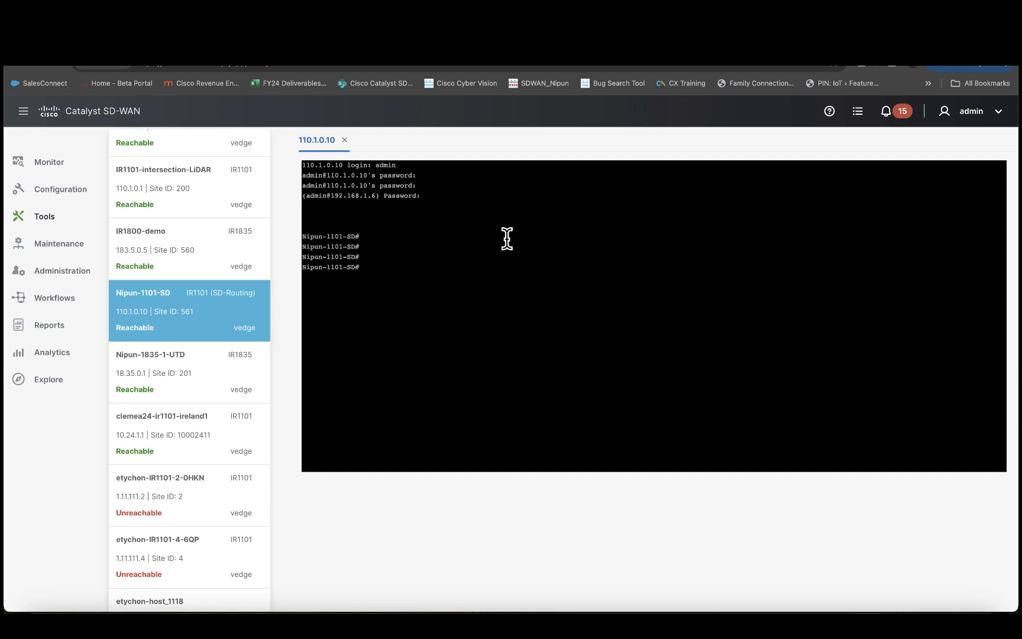